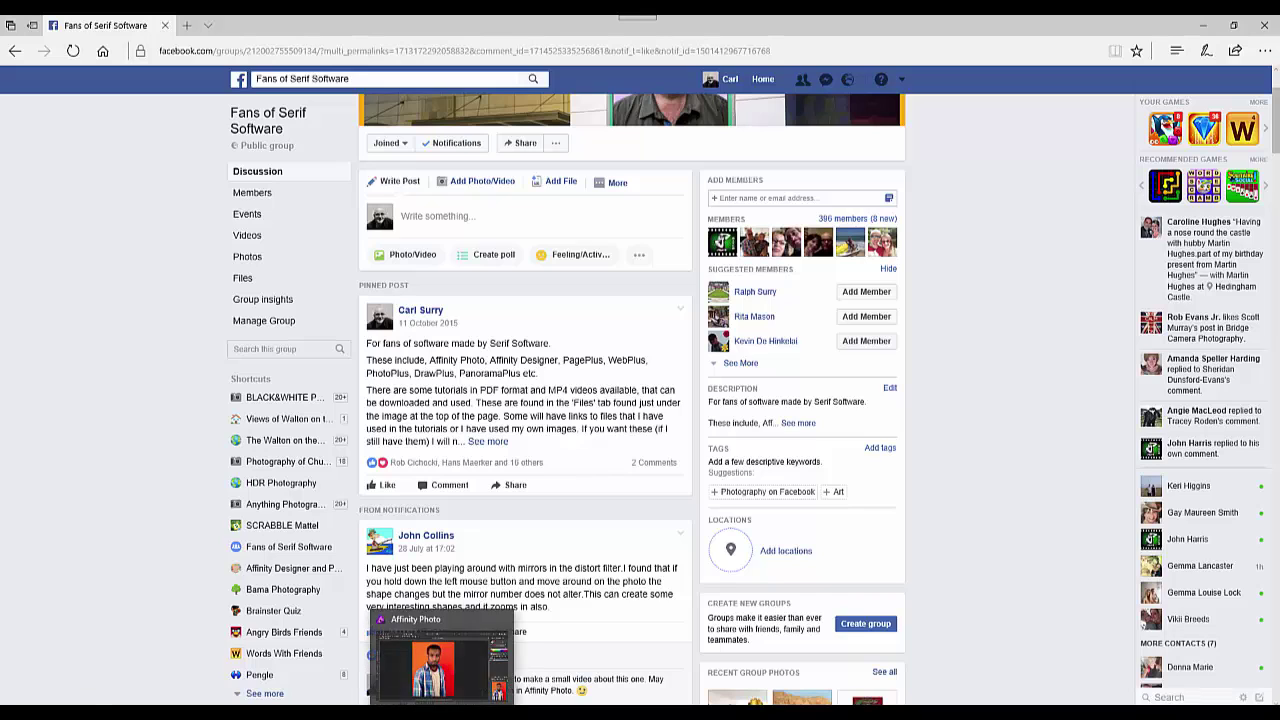
# - Bring the Affinity Photo portrait forward and open the Filters > Distort submenu
pyautogui.click(441, 715)
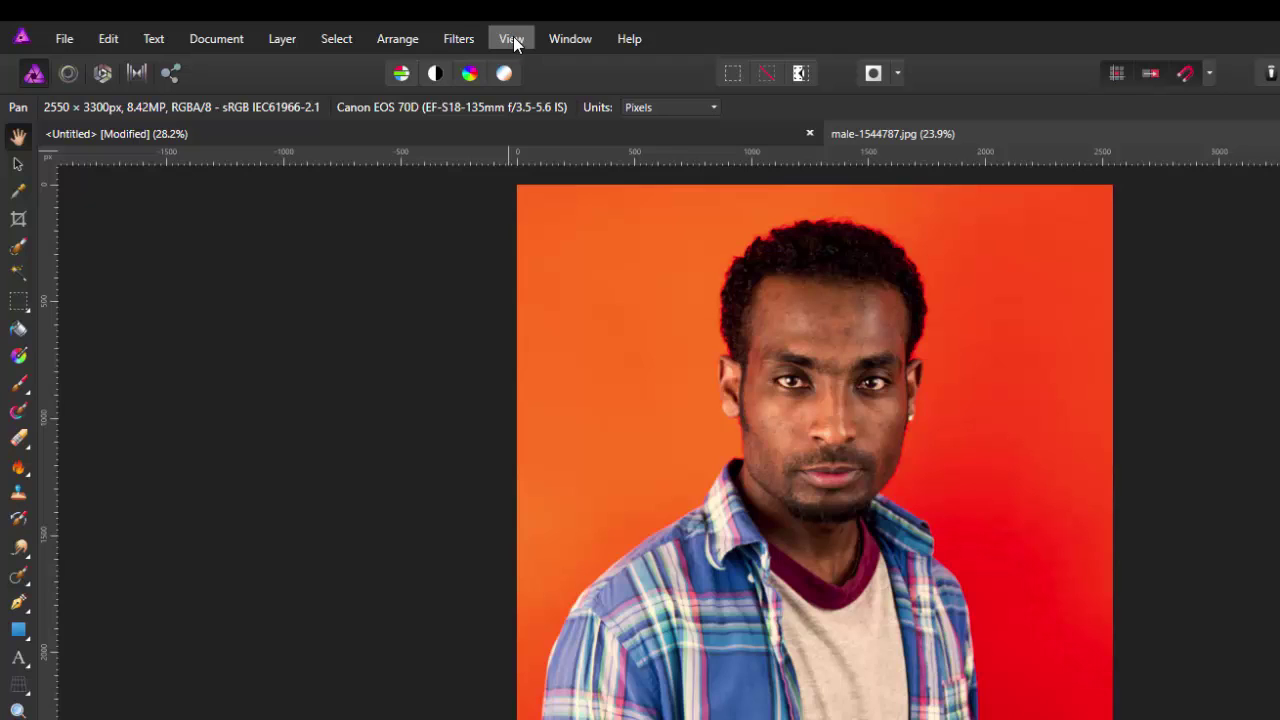
pyautogui.click(462, 40)
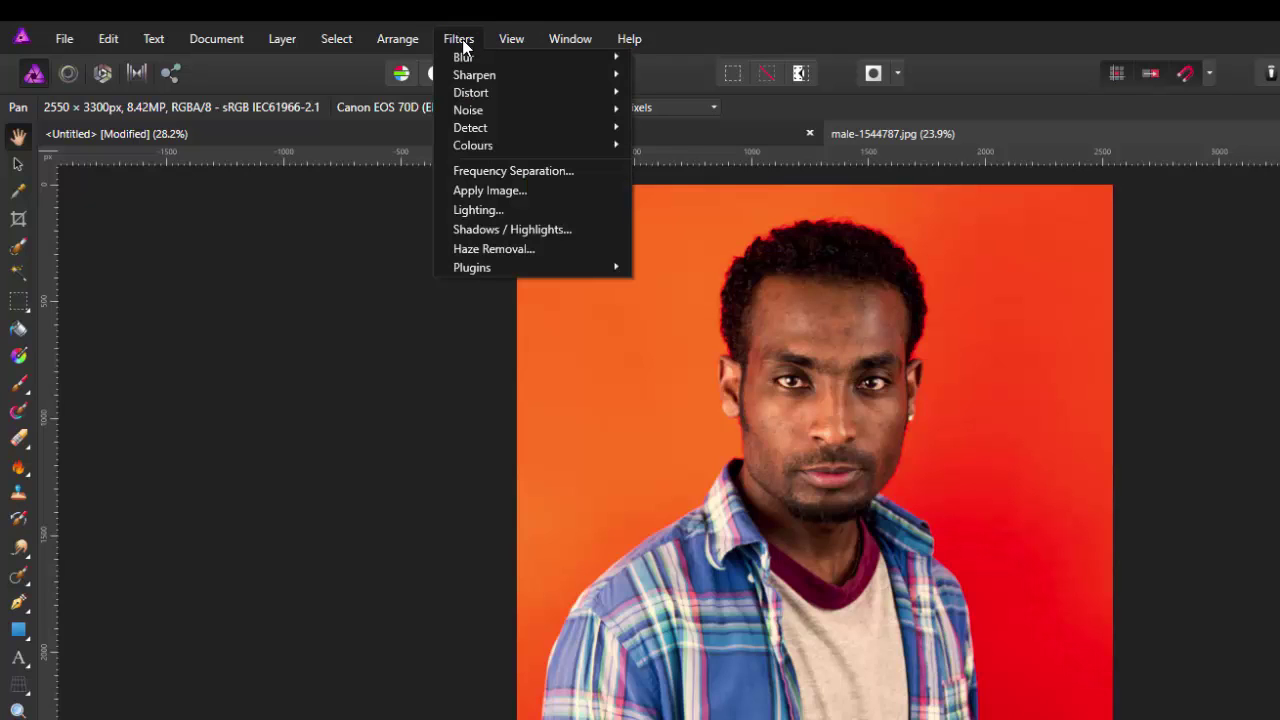
pyautogui.moveTo(490, 95)
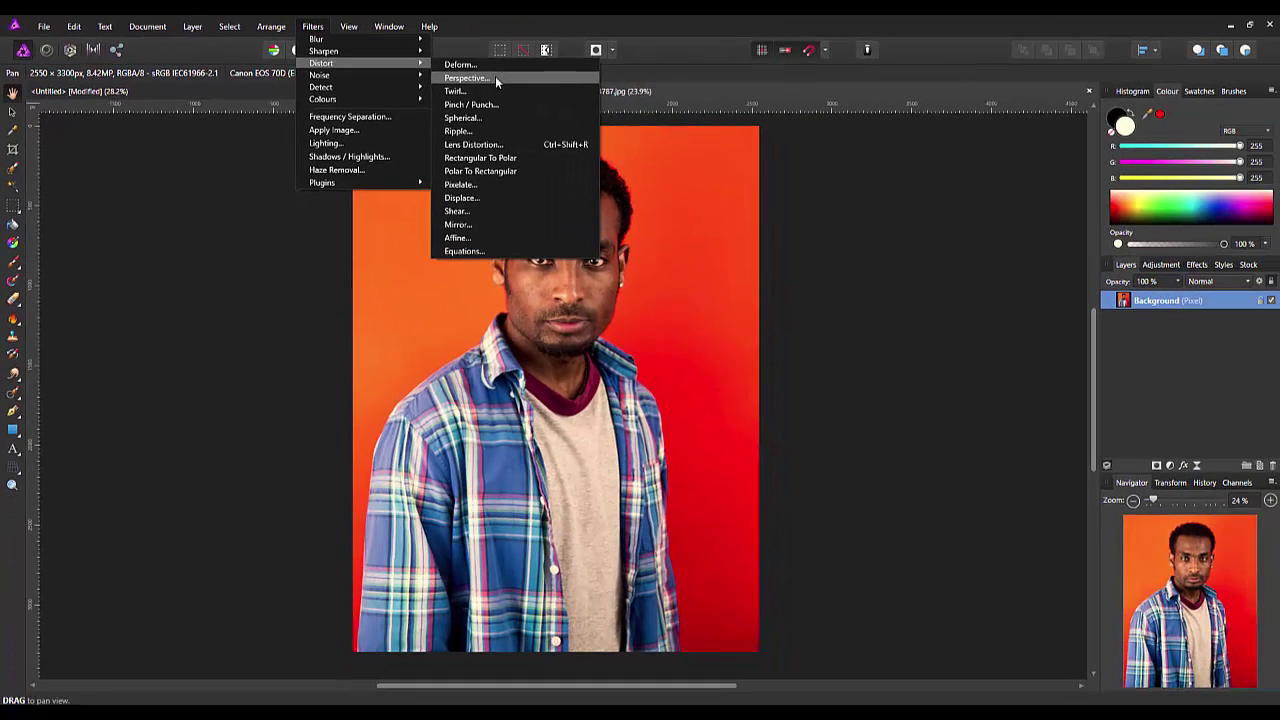
# - Start Mirror and set 11 mirrors, 315° output angle and 0° input angle
pyautogui.click(457, 226)
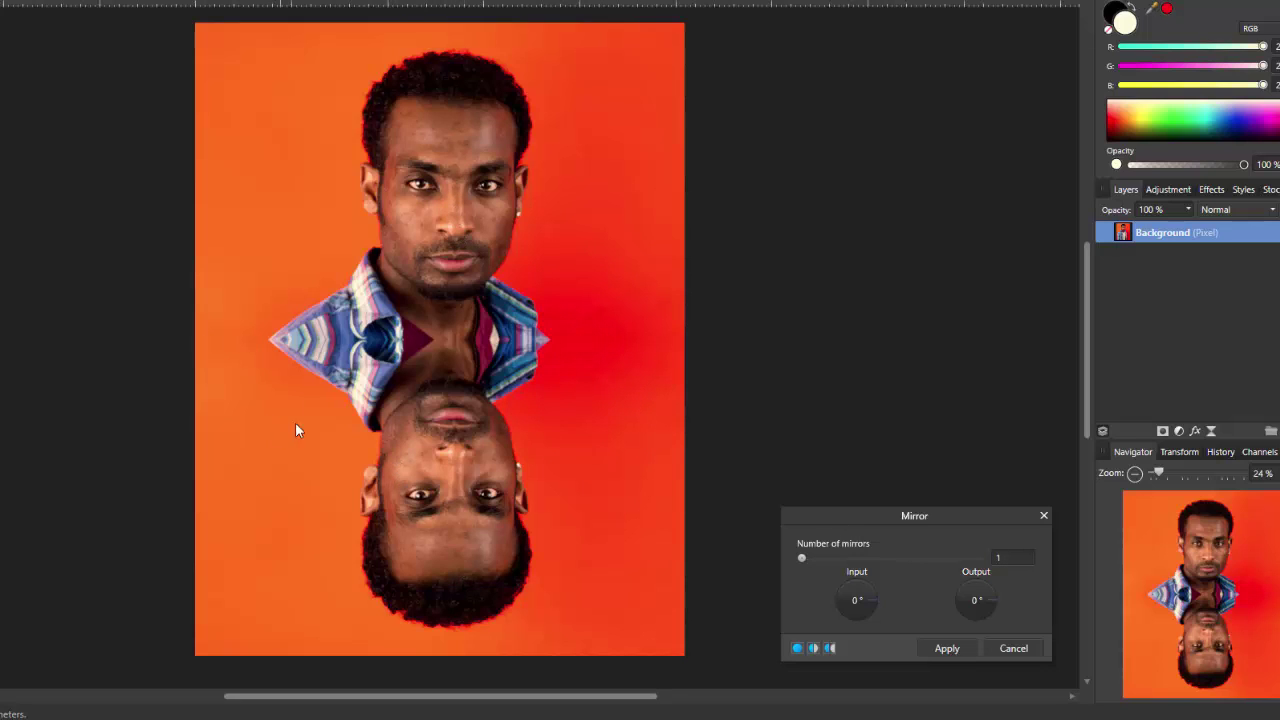
pyautogui.moveTo(802, 558); pyautogui.dragTo(813, 558)
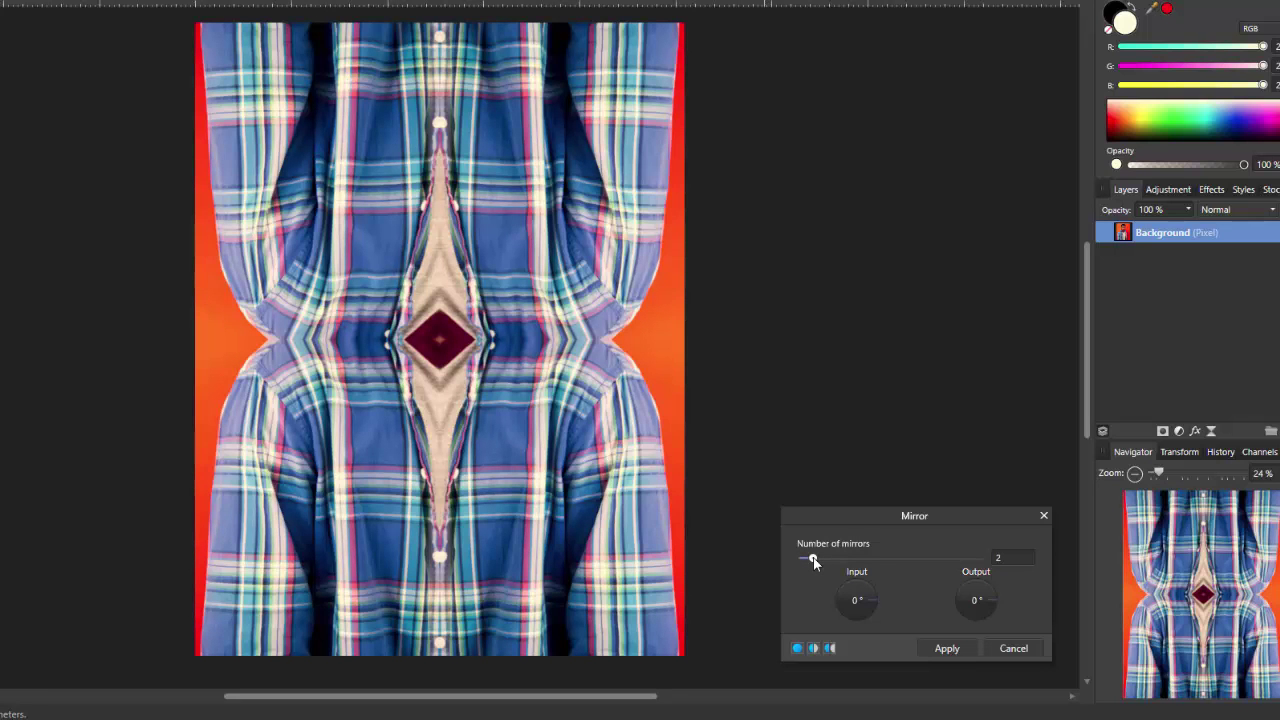
pyautogui.moveTo(813, 561); pyautogui.dragTo(865, 561)
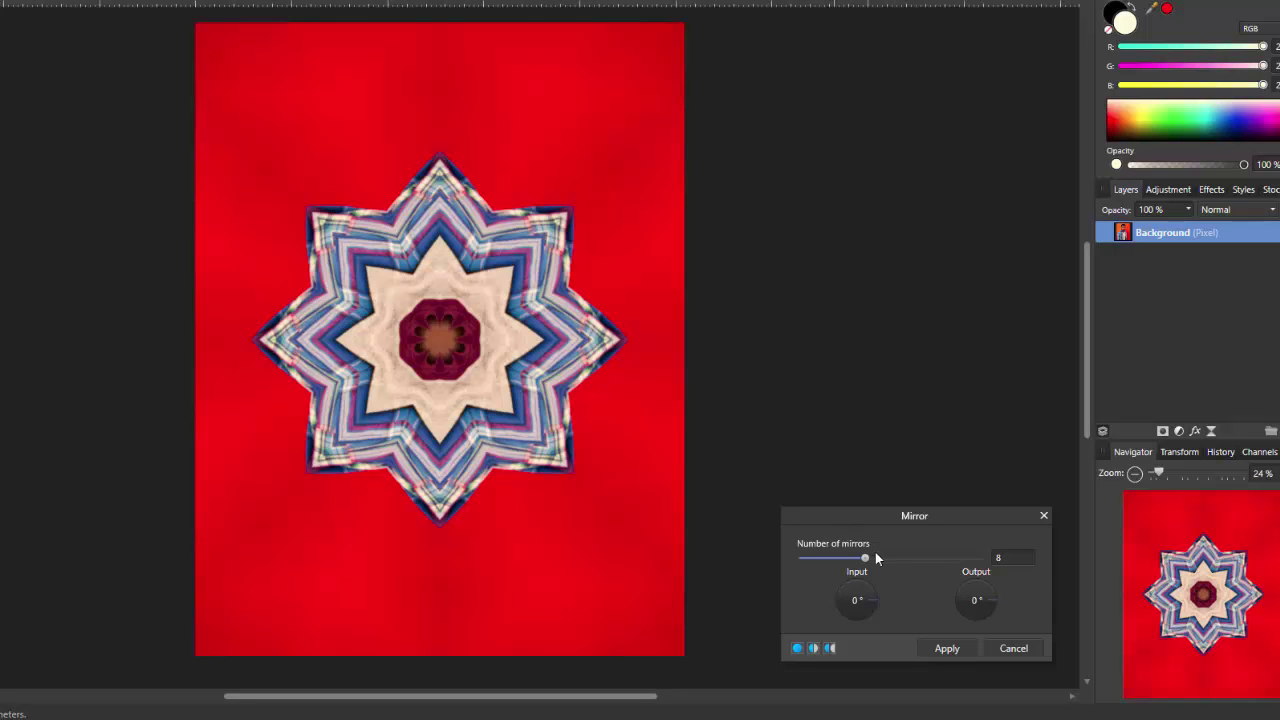
pyautogui.moveTo(867, 560); pyautogui.dragTo(894, 560)
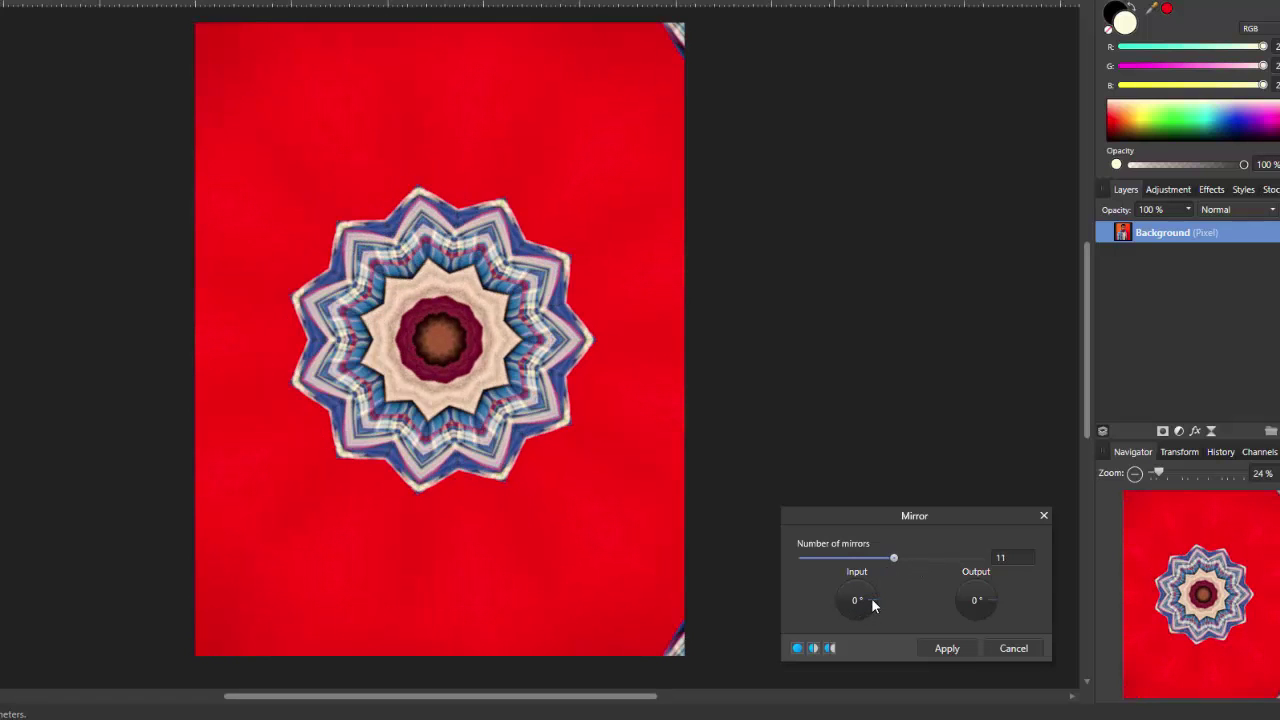
pyautogui.moveTo(874, 603); pyautogui.dragTo(867, 584)
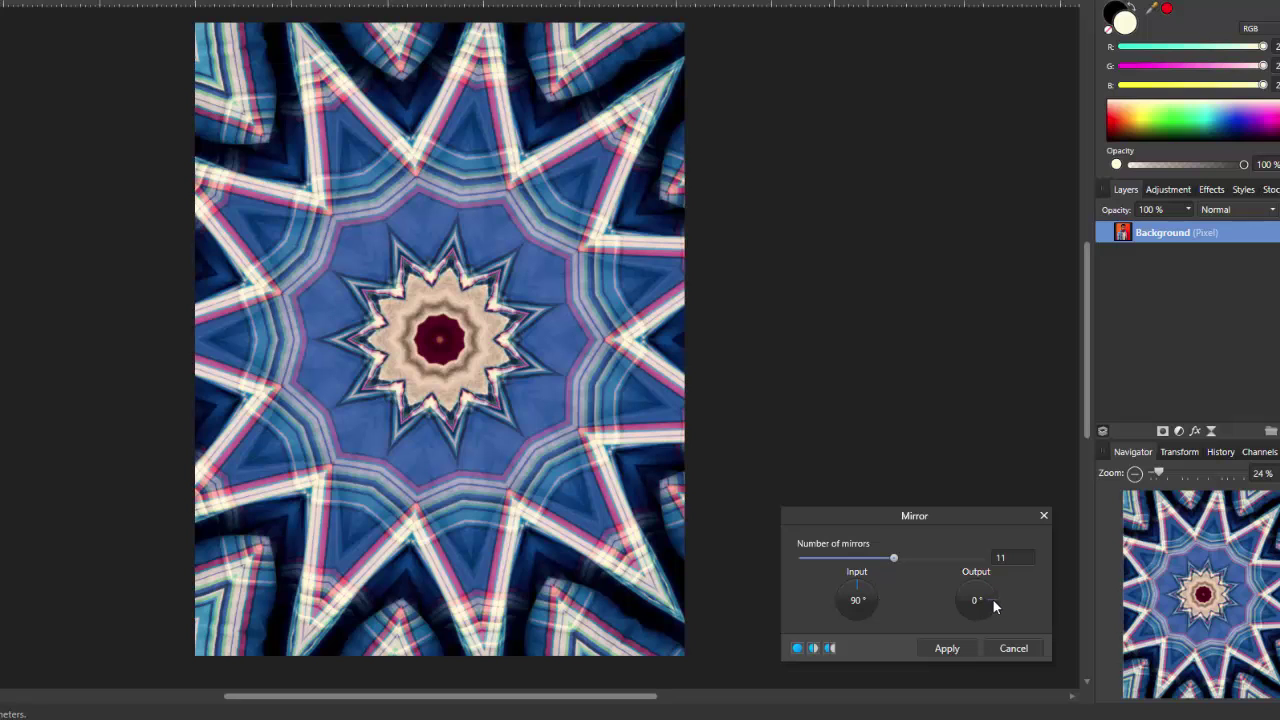
pyautogui.moveTo(993, 598); pyautogui.dragTo(989, 608)
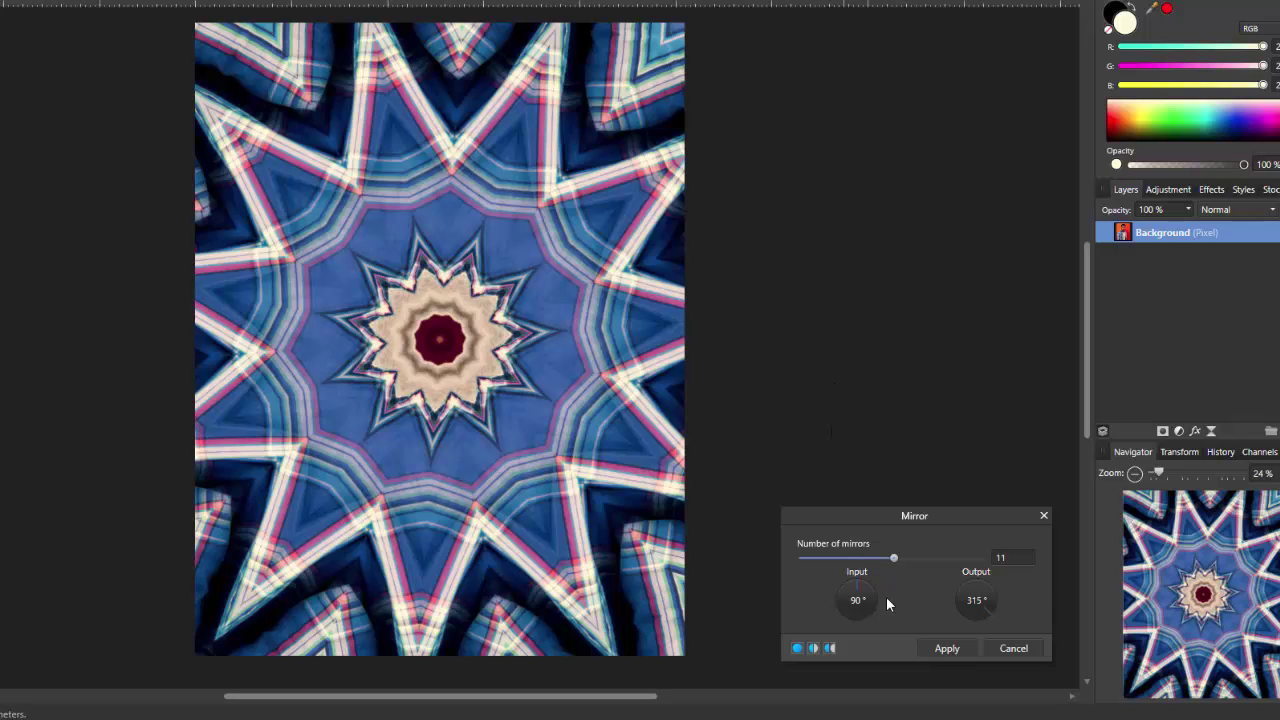
pyautogui.click(856, 585)
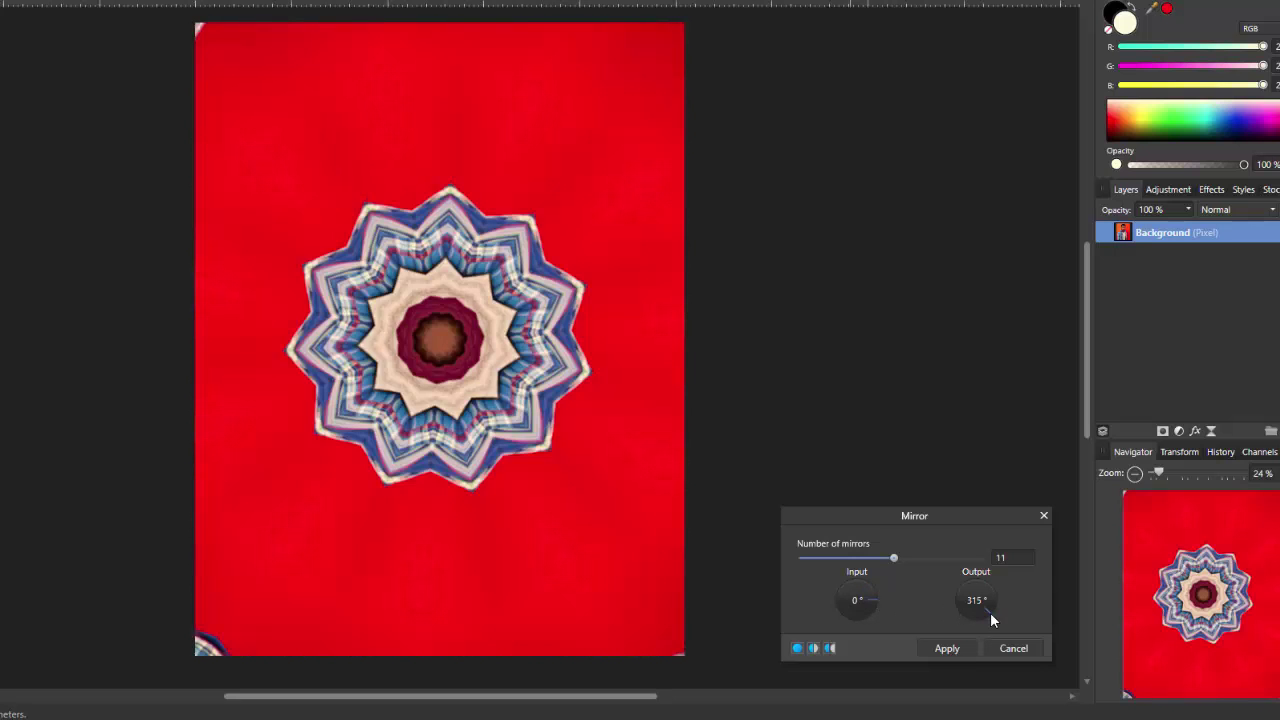
# - Reset Mirror to 0° output and 1 mirror, then drag the reflection line across the portrait
pyautogui.moveTo(991, 614); pyautogui.dragTo(998, 604)
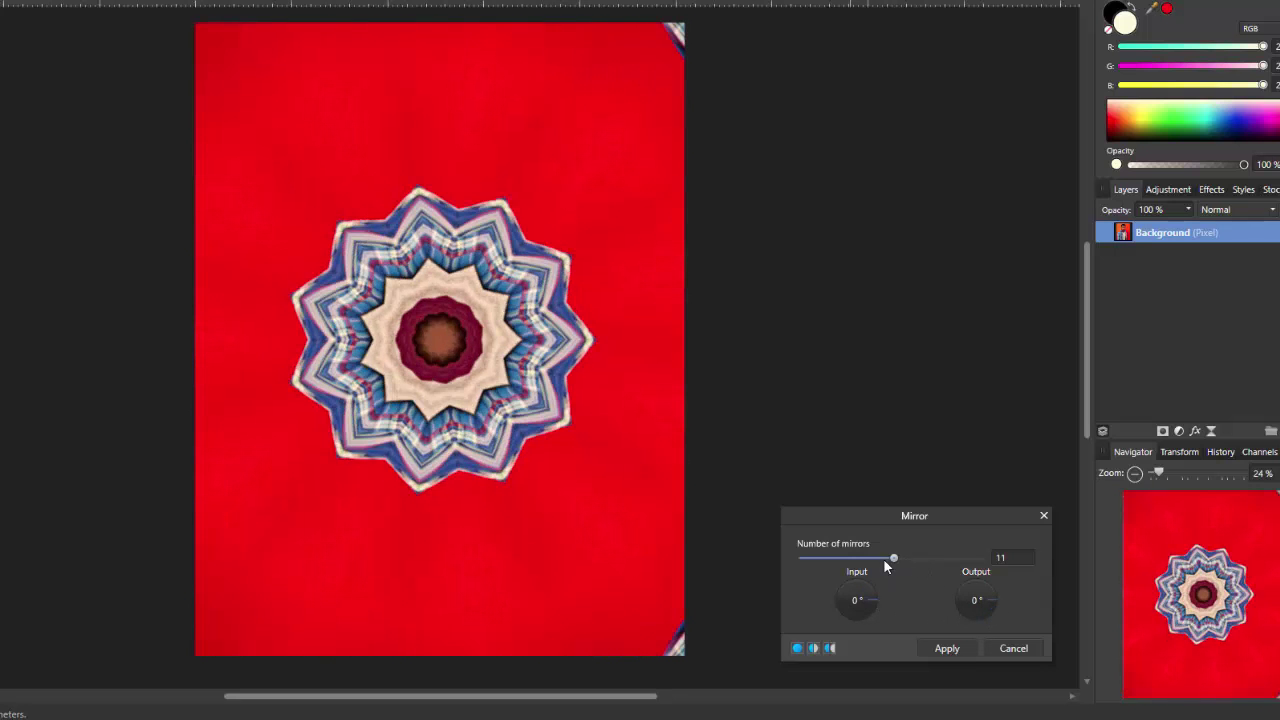
pyautogui.moveTo(896, 558); pyautogui.dragTo(801, 558)
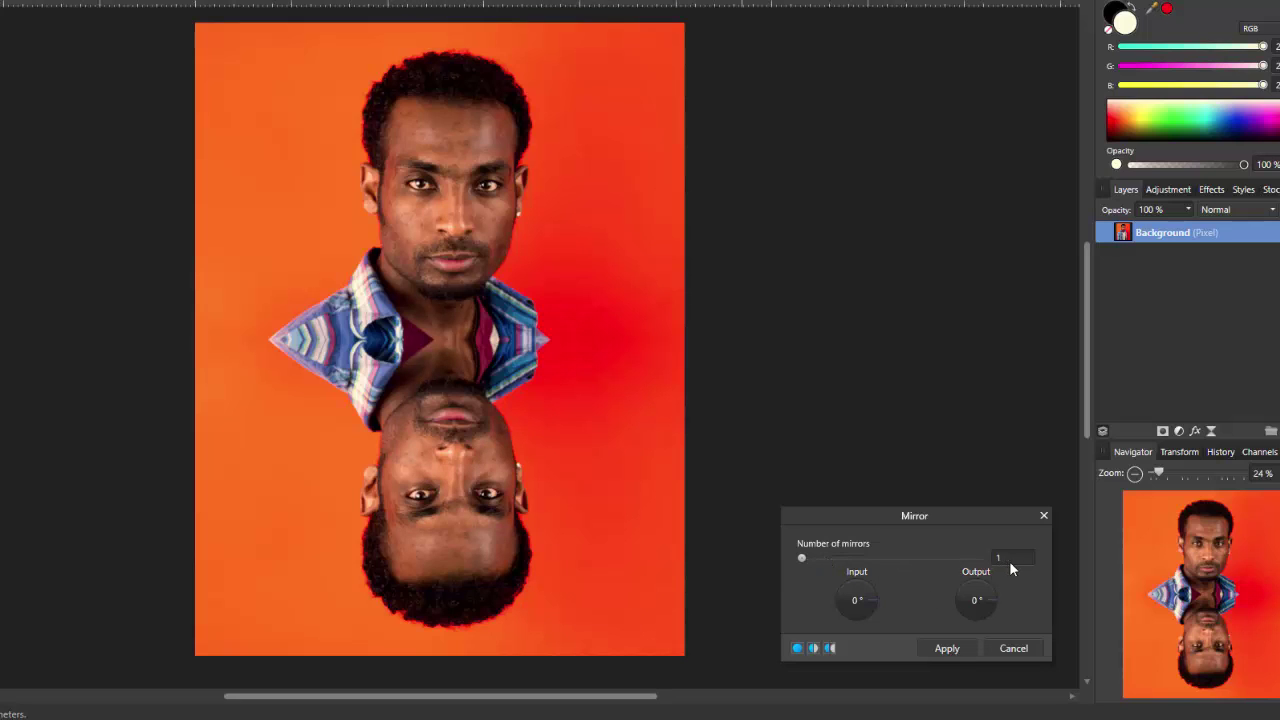
pyautogui.moveTo(473, 402); pyautogui.dragTo(451, 187)
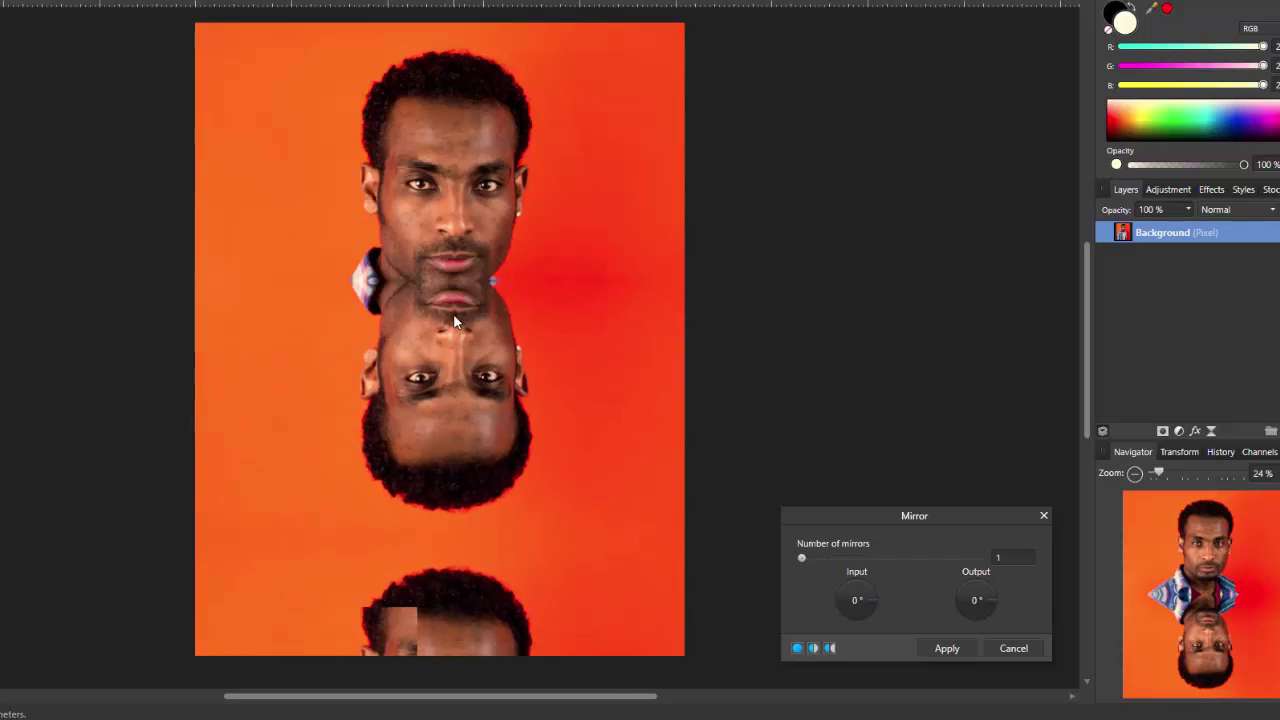
pyautogui.moveTo(454, 318); pyautogui.dragTo(424, 349)
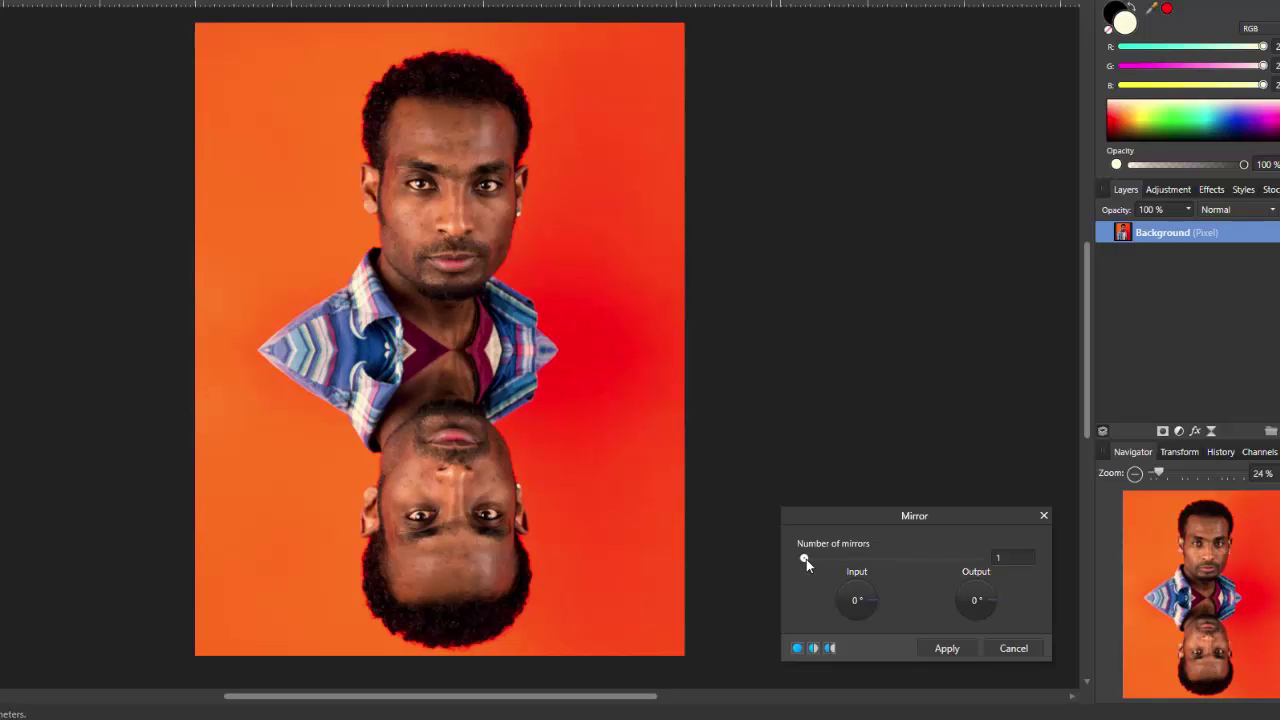
# - Try a five-mirror star, moving its centre across the image and rotating the input angle
pyautogui.moveTo(806, 559); pyautogui.dragTo(838, 564)
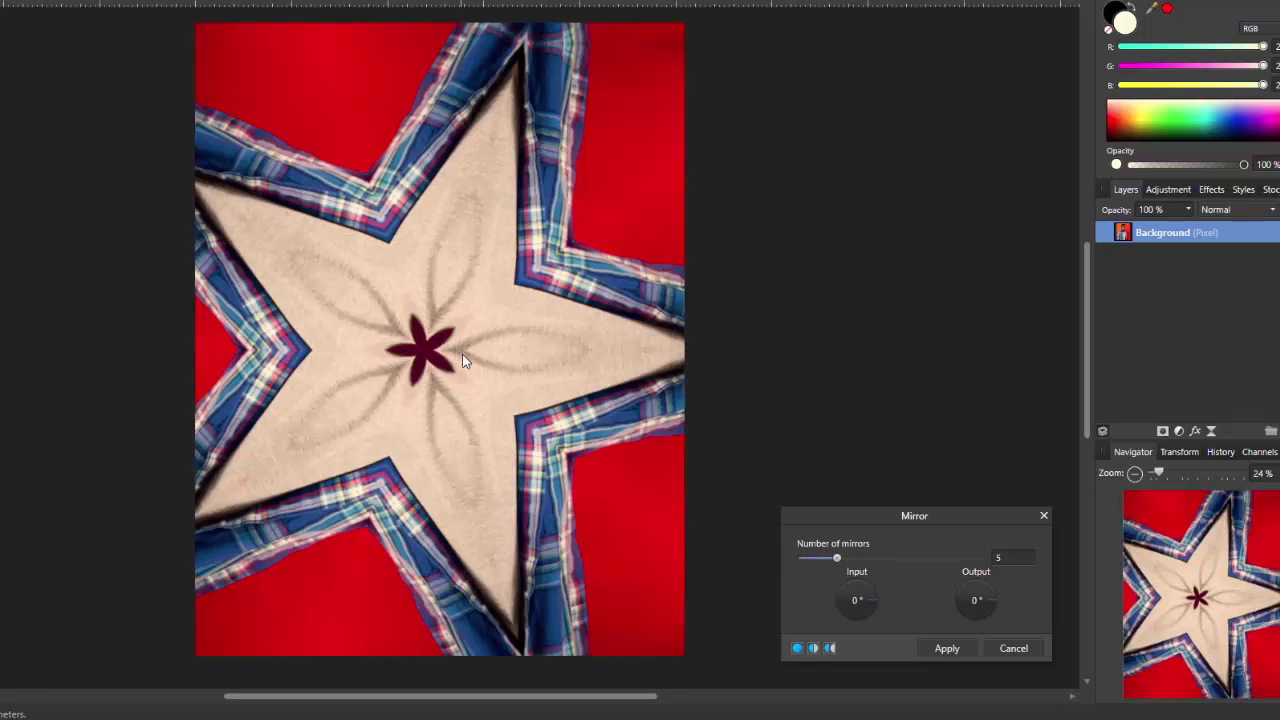
pyautogui.moveTo(462, 360); pyautogui.dragTo(404, 388)
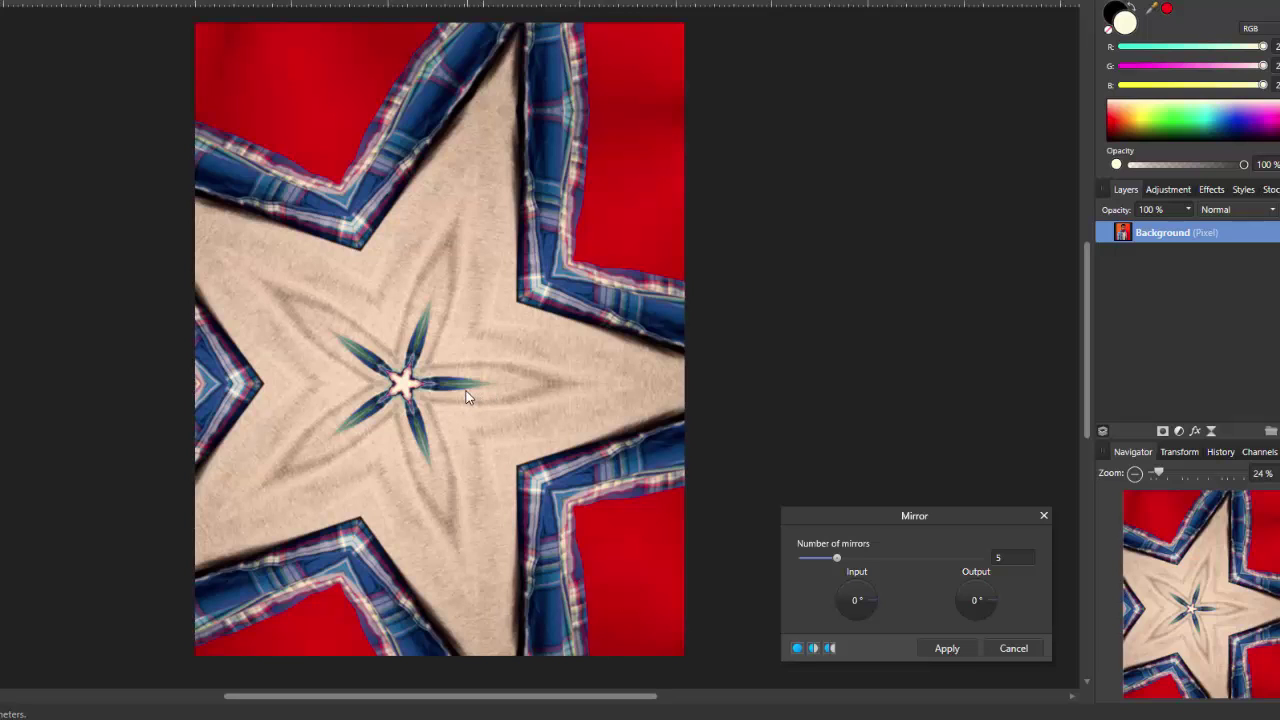
pyautogui.moveTo(398, 382); pyautogui.dragTo(495, 350)
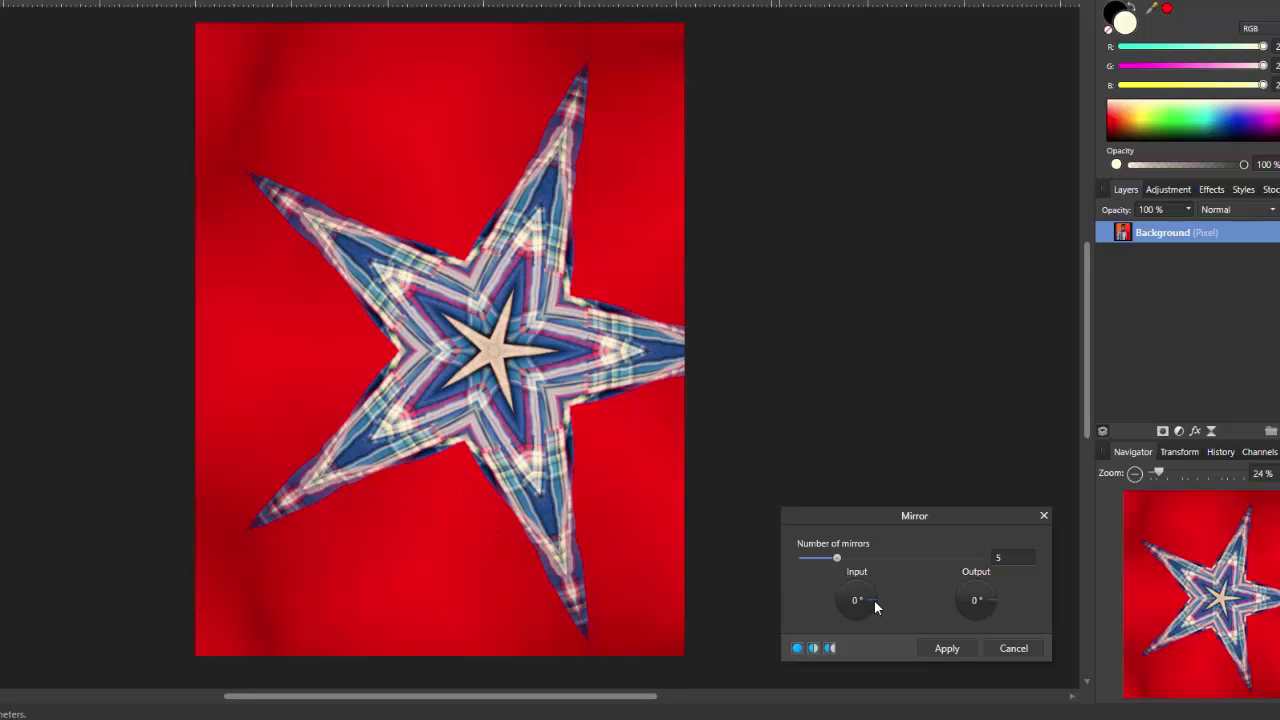
pyautogui.moveTo(875, 607)
pyautogui.mouseDown()
pyautogui.moveTo(847, 620)
pyautogui.moveTo(826, 598)
pyautogui.moveTo(861, 574)
pyautogui.moveTo(877, 600)
pyautogui.moveTo(863, 585)
pyautogui.mouseUp()
# - Discard the Mirror filter and start the Twirl distort filter
pyautogui.click(1026, 649)
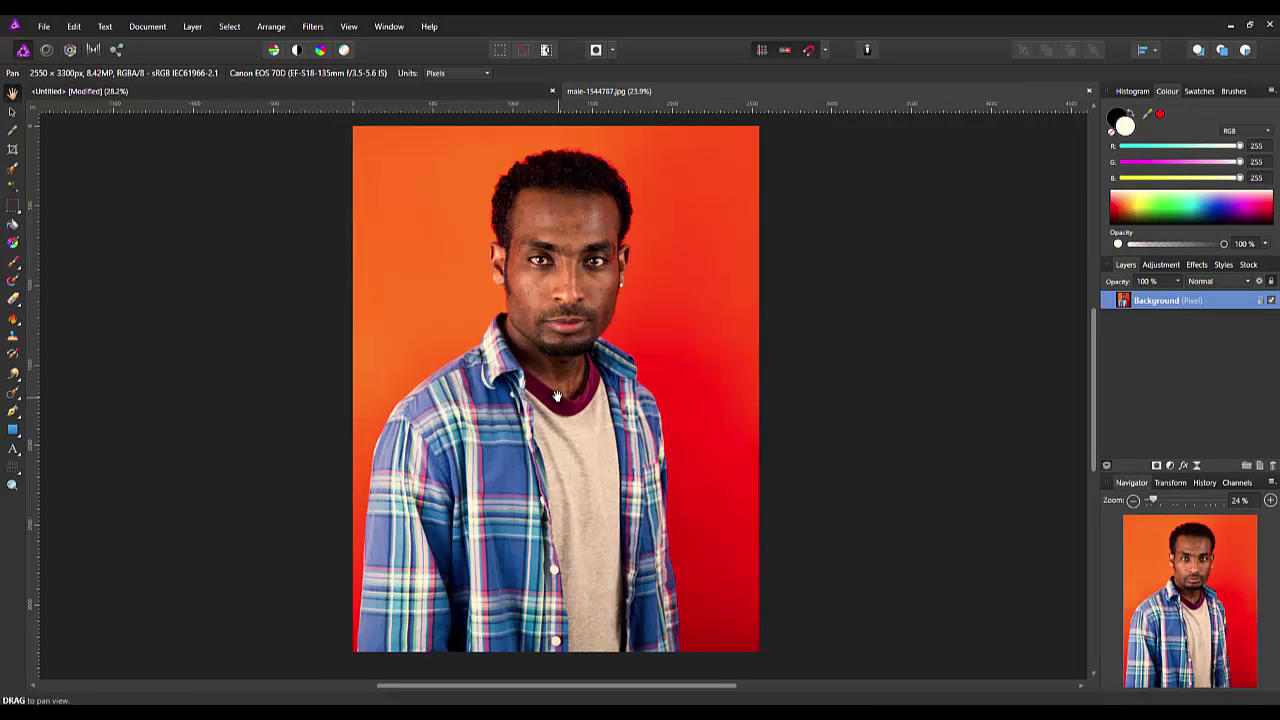
pyautogui.click(311, 27)
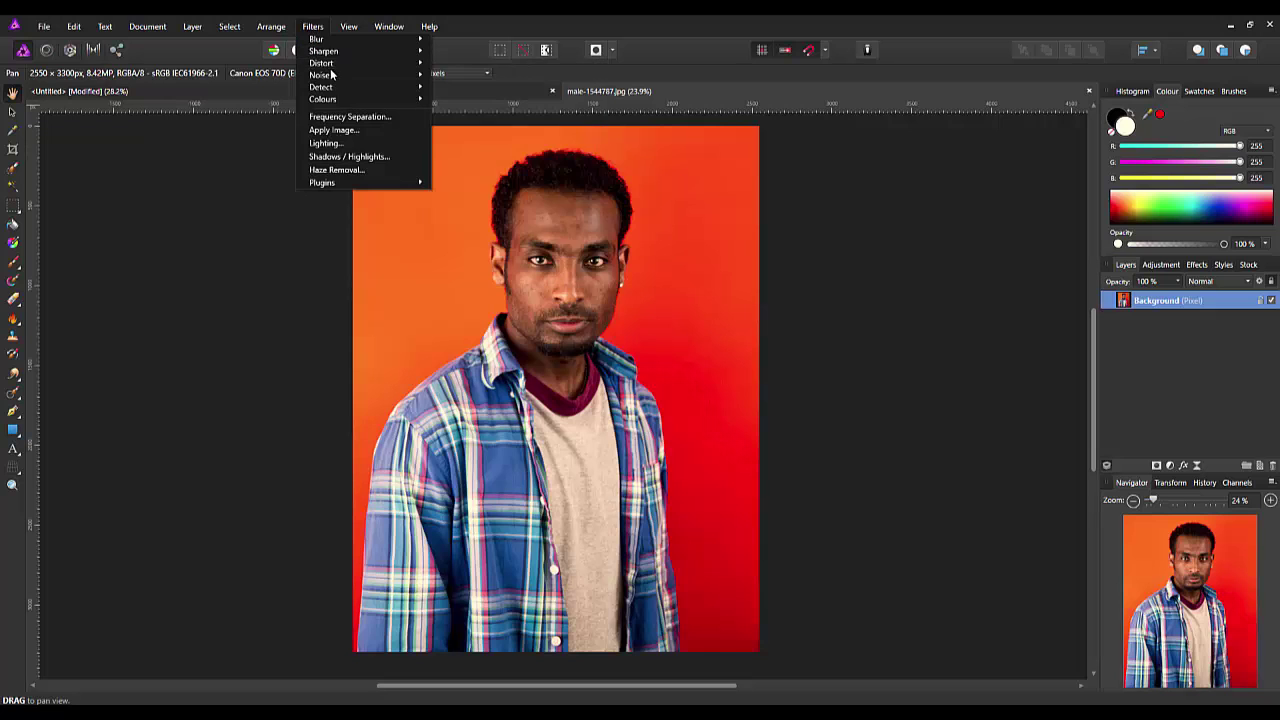
pyautogui.moveTo(392, 67)
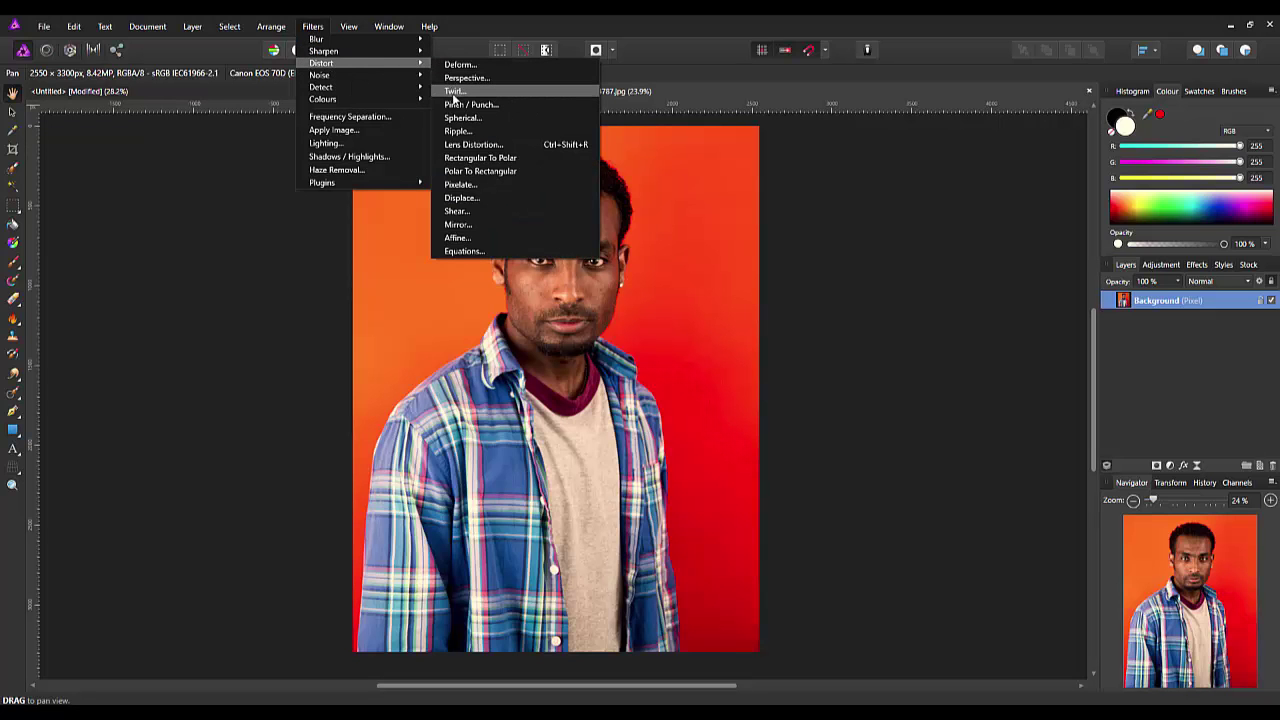
pyautogui.click(453, 92)
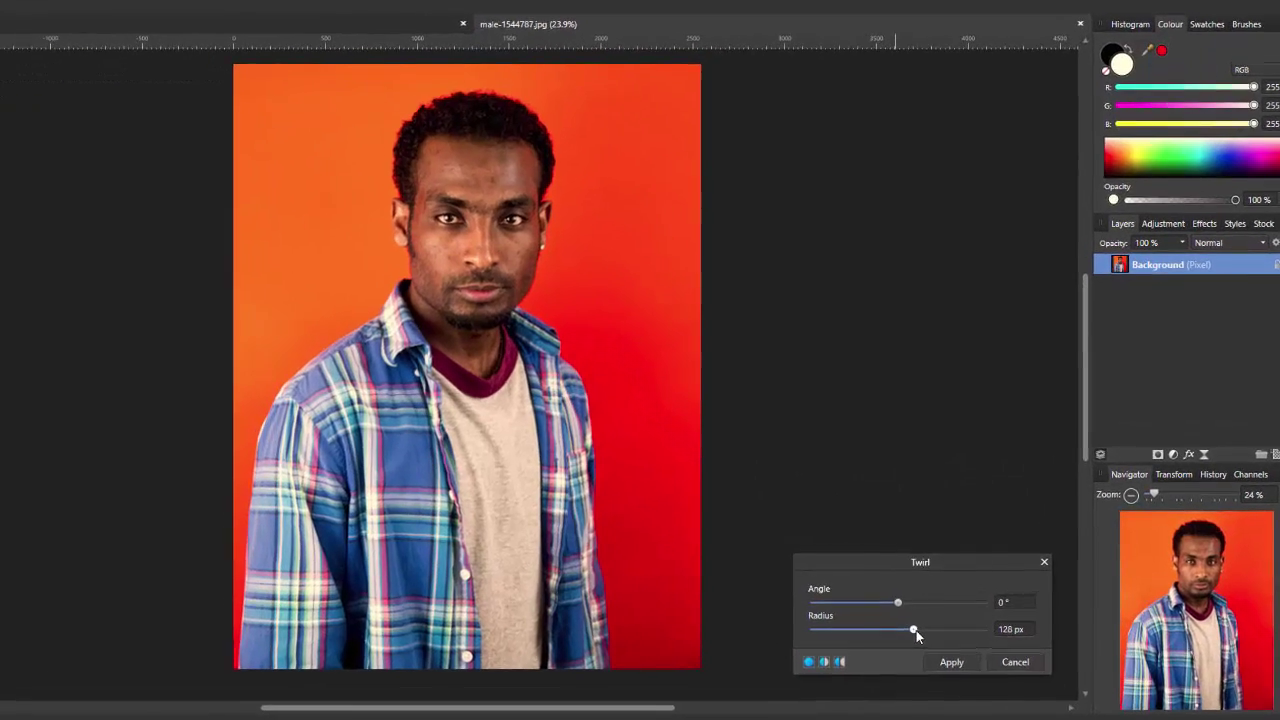
# - Preview a −720° twirl with 532.4 px radius on the left shoulder, then cancel it
pyautogui.moveTo(916, 630); pyautogui.dragTo(965, 610)
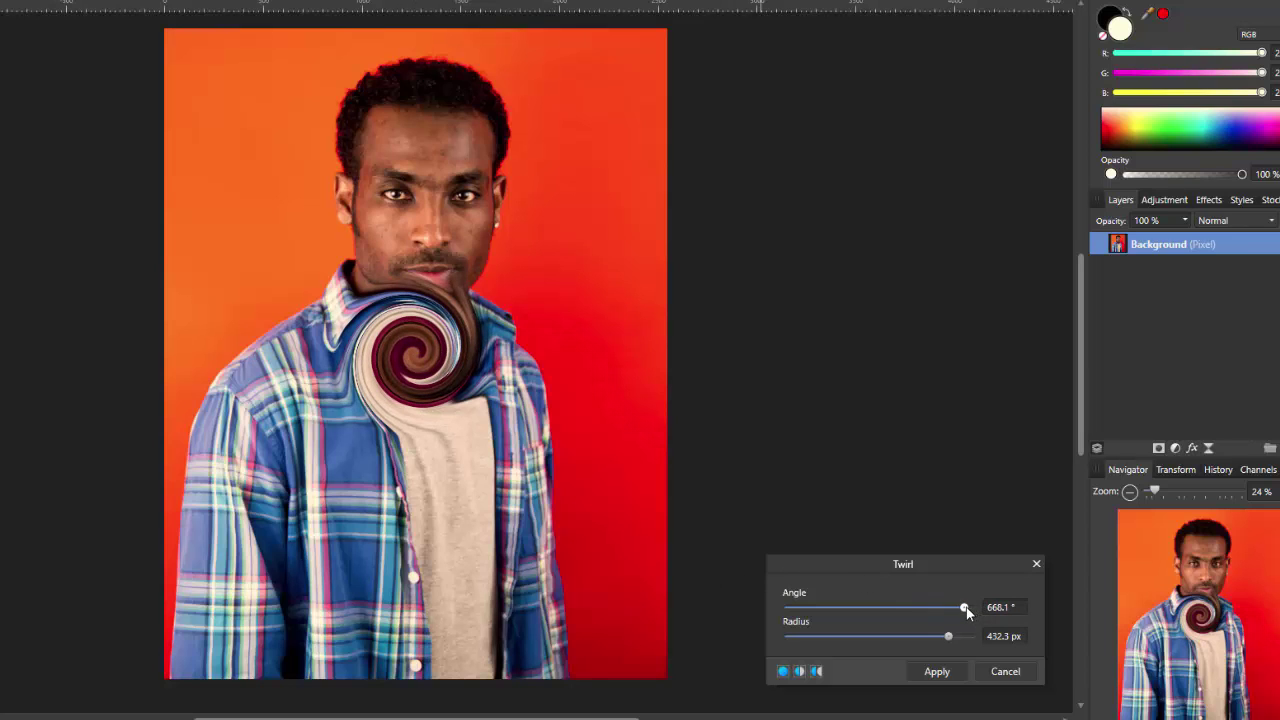
pyautogui.moveTo(967, 612); pyautogui.dragTo(772, 625)
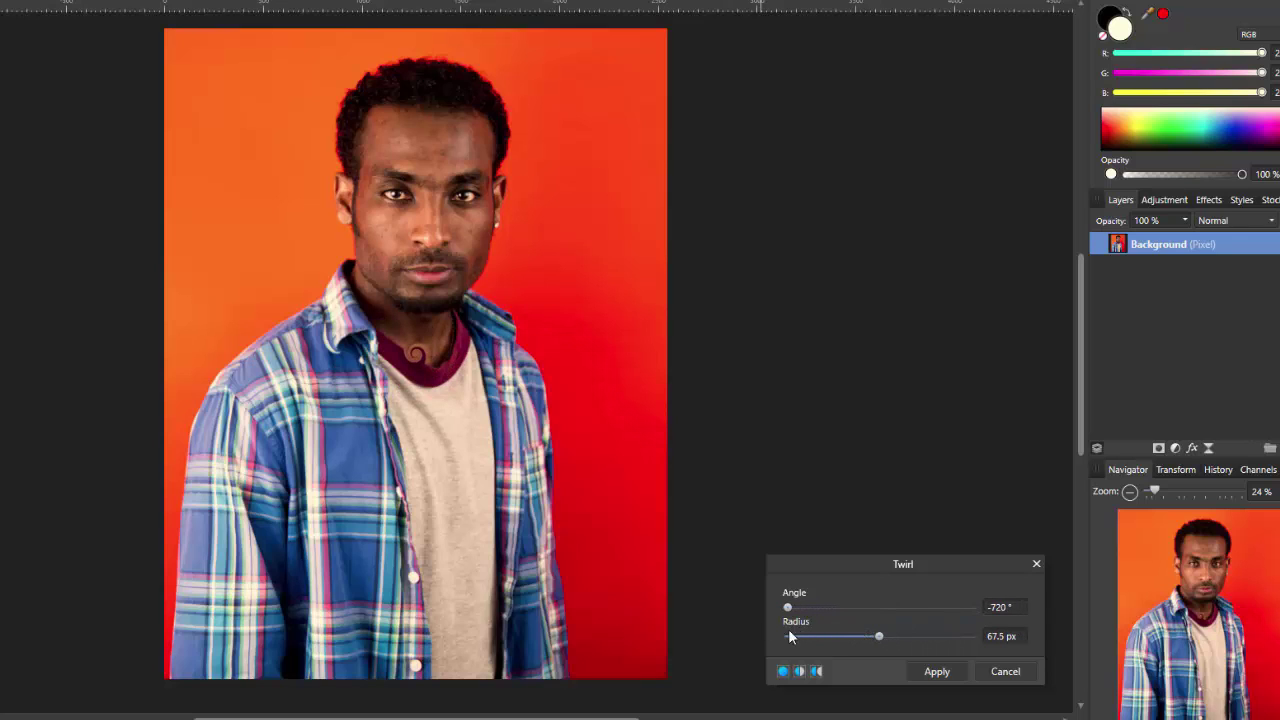
pyautogui.moveTo(883, 637); pyautogui.dragTo(962, 649)
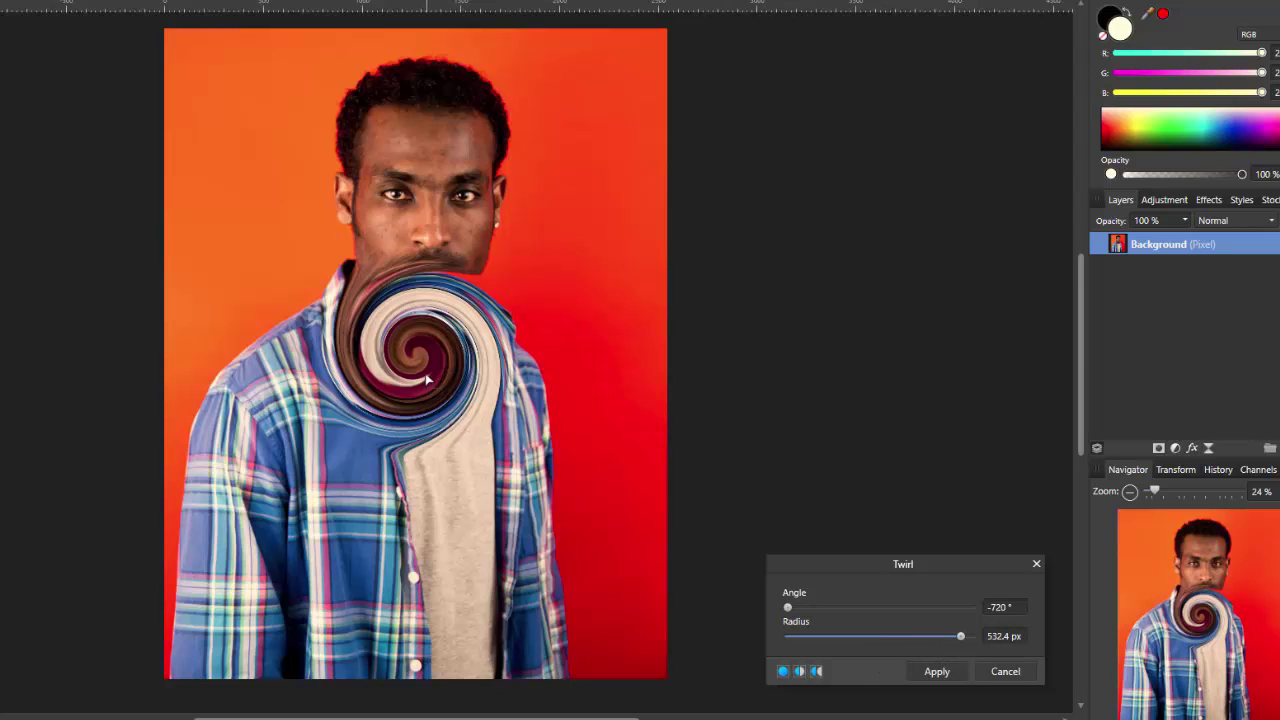
pyautogui.moveTo(398, 376); pyautogui.dragTo(497, 522)
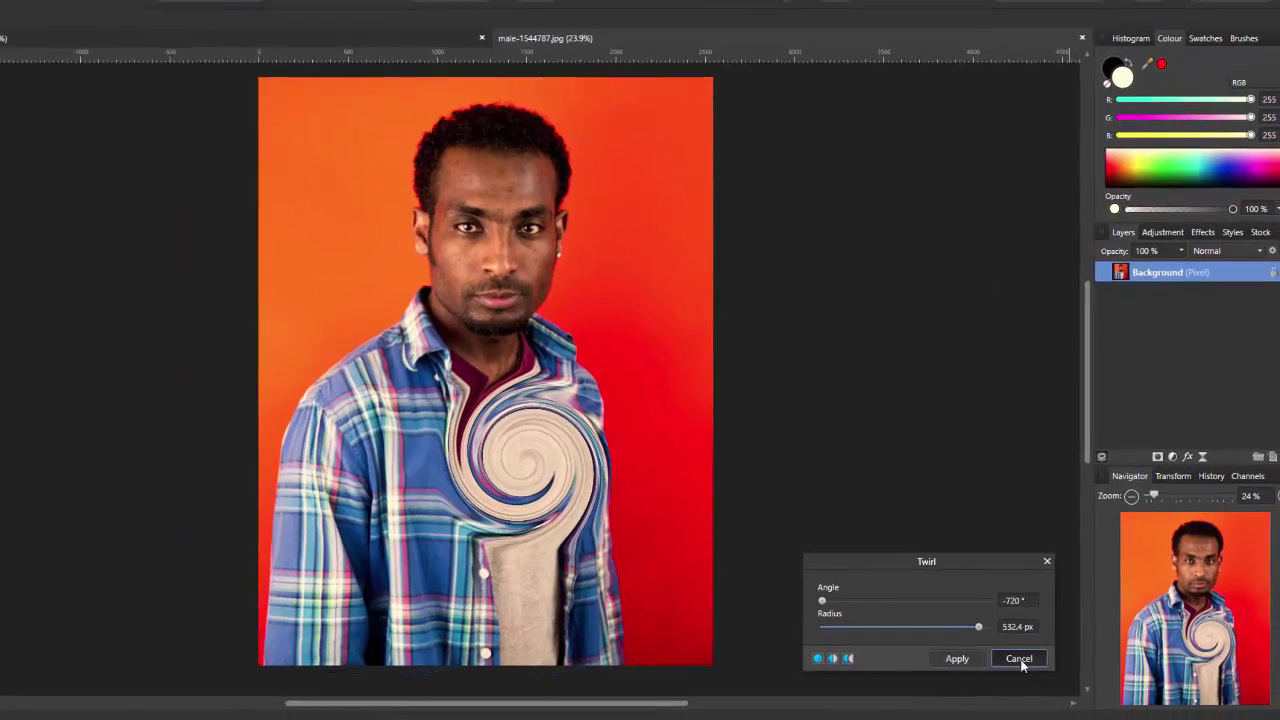
pyautogui.click(1005, 673)
# - Preview Pinch / Punch at −100 with a 1024 px radius, moving its centre from chin to shirt
pyautogui.click(312, 28)
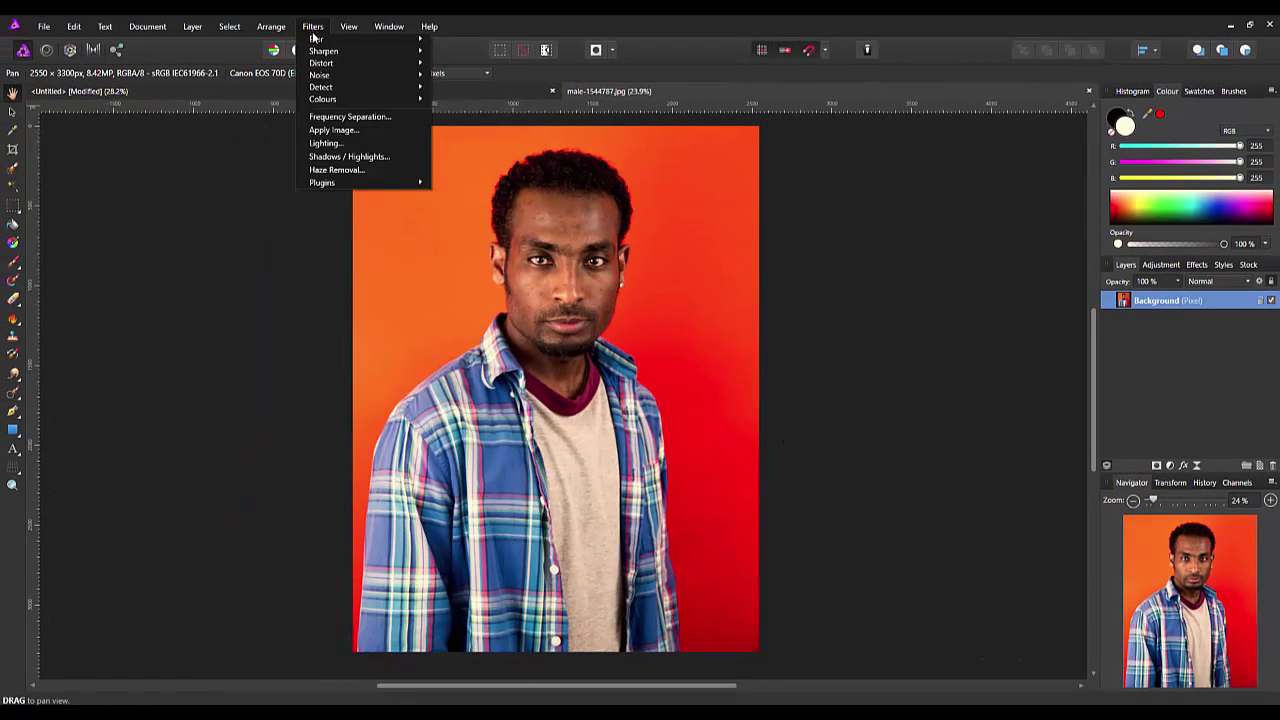
pyautogui.moveTo(405, 63)
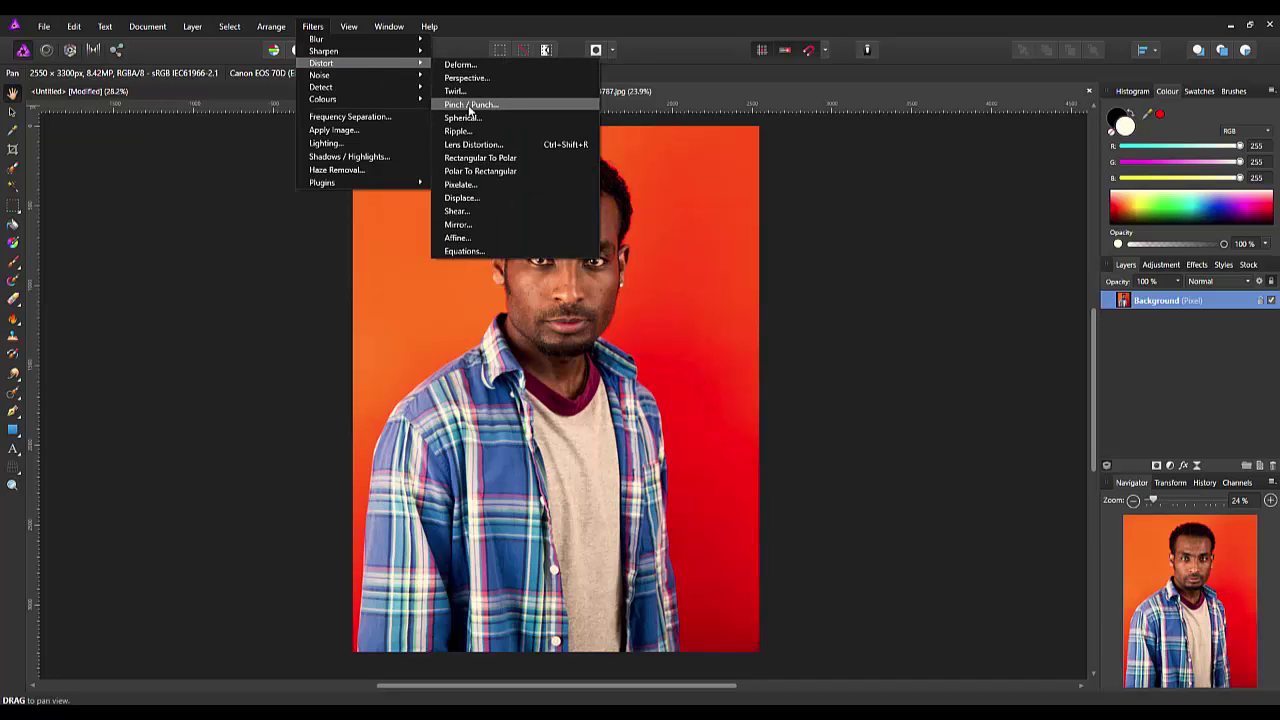
pyautogui.click(469, 105)
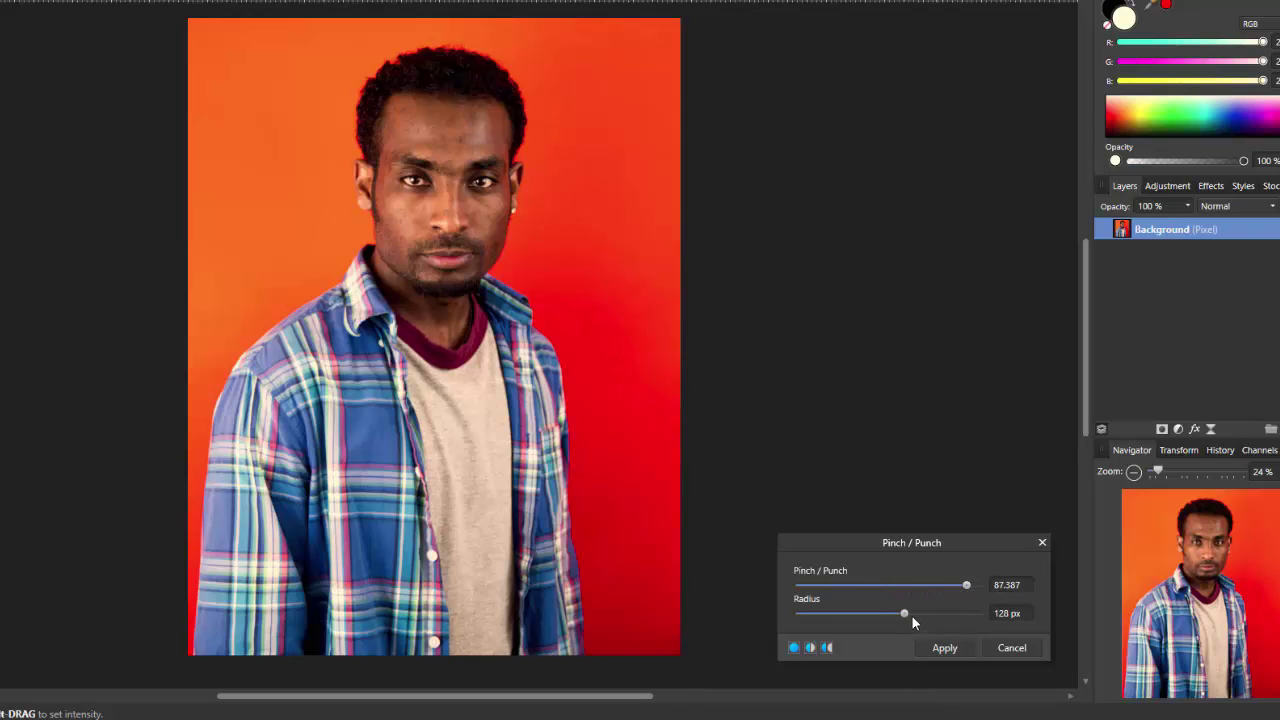
pyautogui.moveTo(904, 616); pyautogui.dragTo(780, 578)
pyautogui.moveTo(450, 310); pyautogui.dragTo(447, 263)
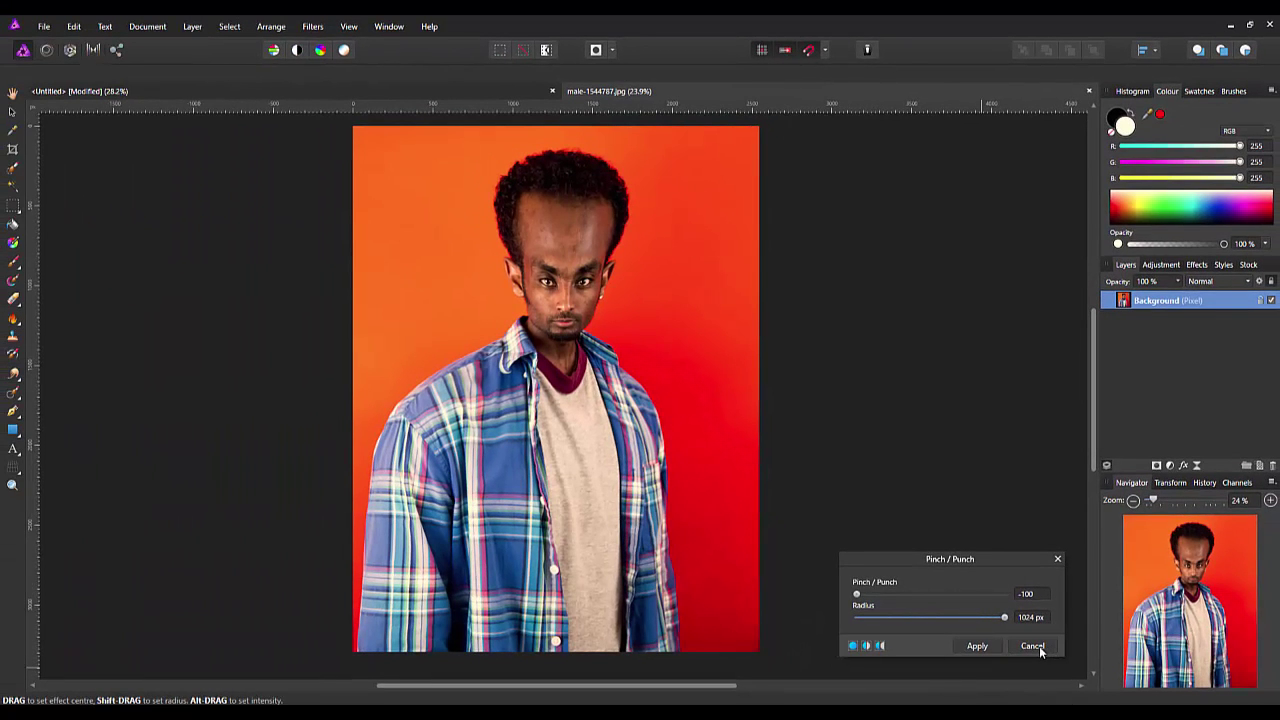
# - Discard the pinch warp and start the Spherical distort filter
pyautogui.click(1033, 646)
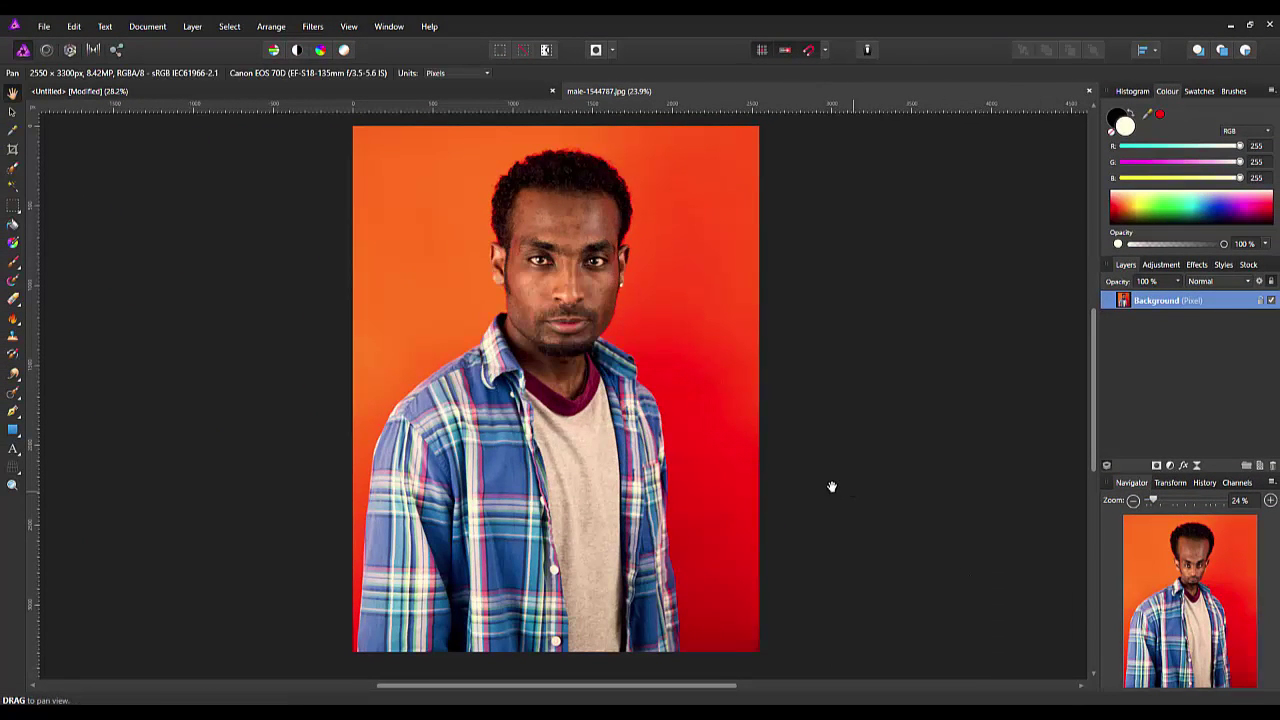
pyautogui.click(321, 30)
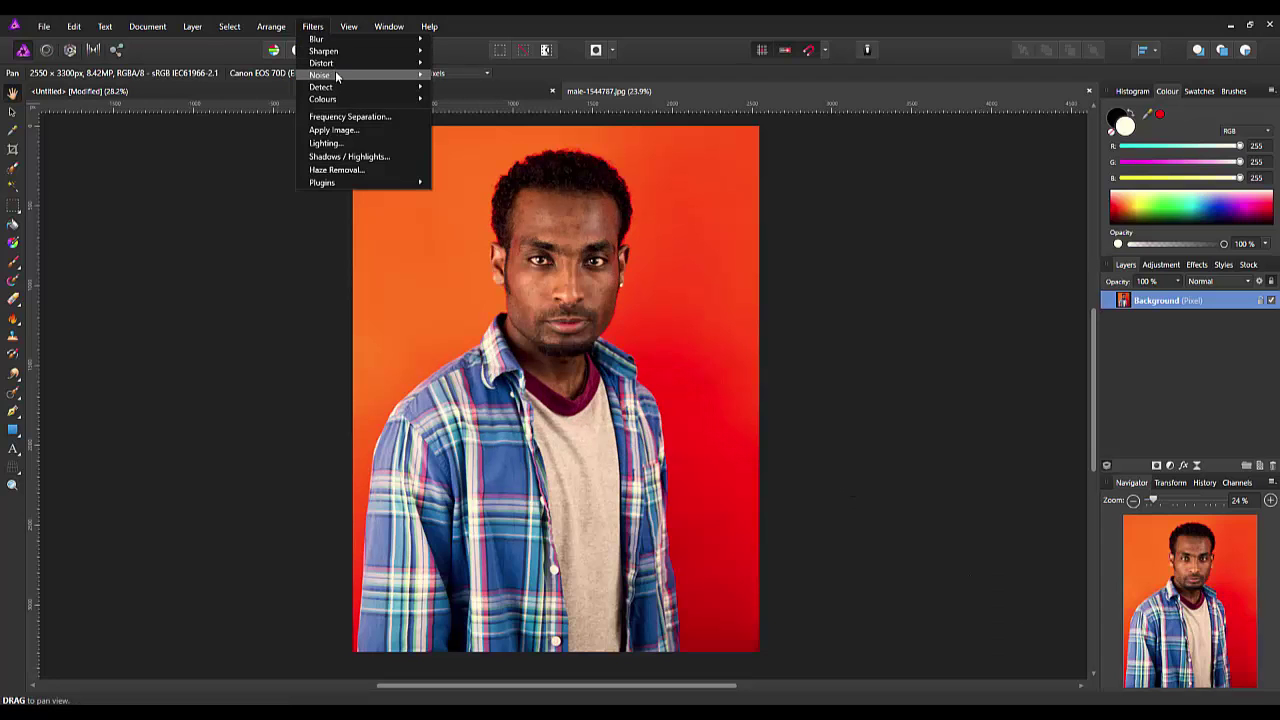
pyautogui.moveTo(428, 66)
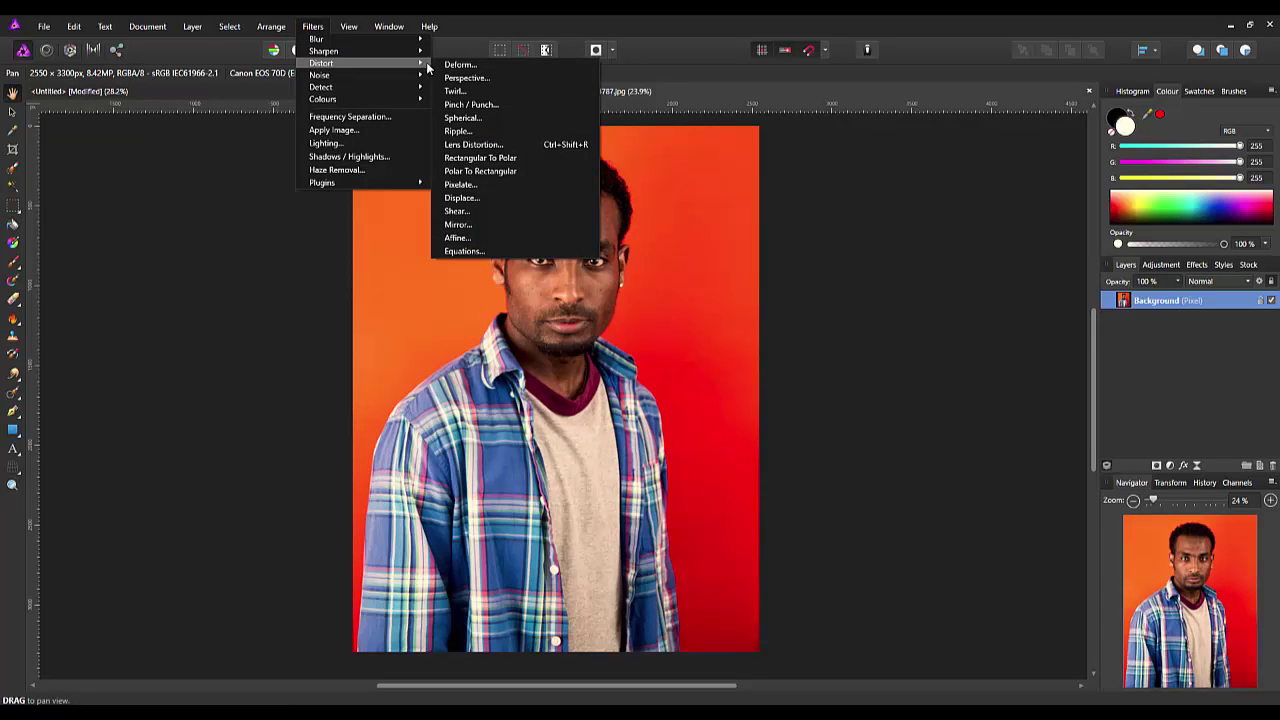
pyautogui.click(463, 118)
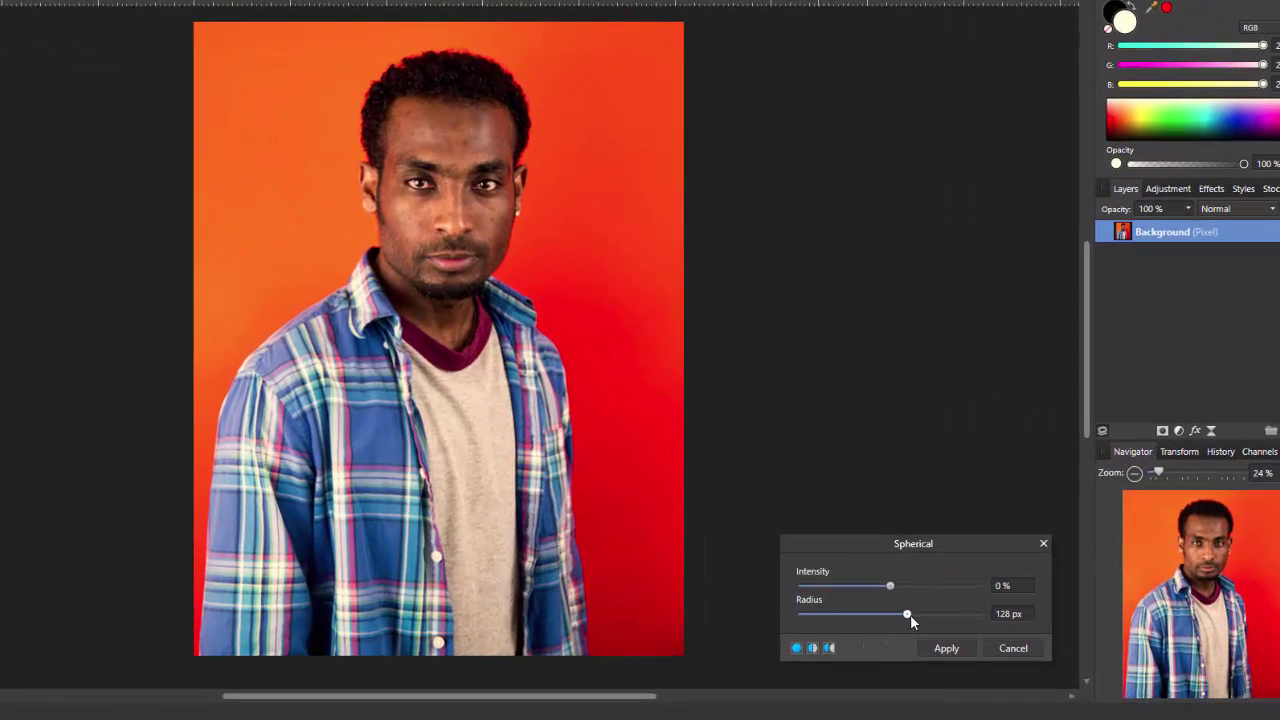
# - Preview a 76% Spherical bulge with 1024 px radius across the face, then cancel it
pyautogui.moveTo(909, 616); pyautogui.dragTo(979, 620)
pyautogui.moveTo(892, 588); pyautogui.dragTo(957, 591)
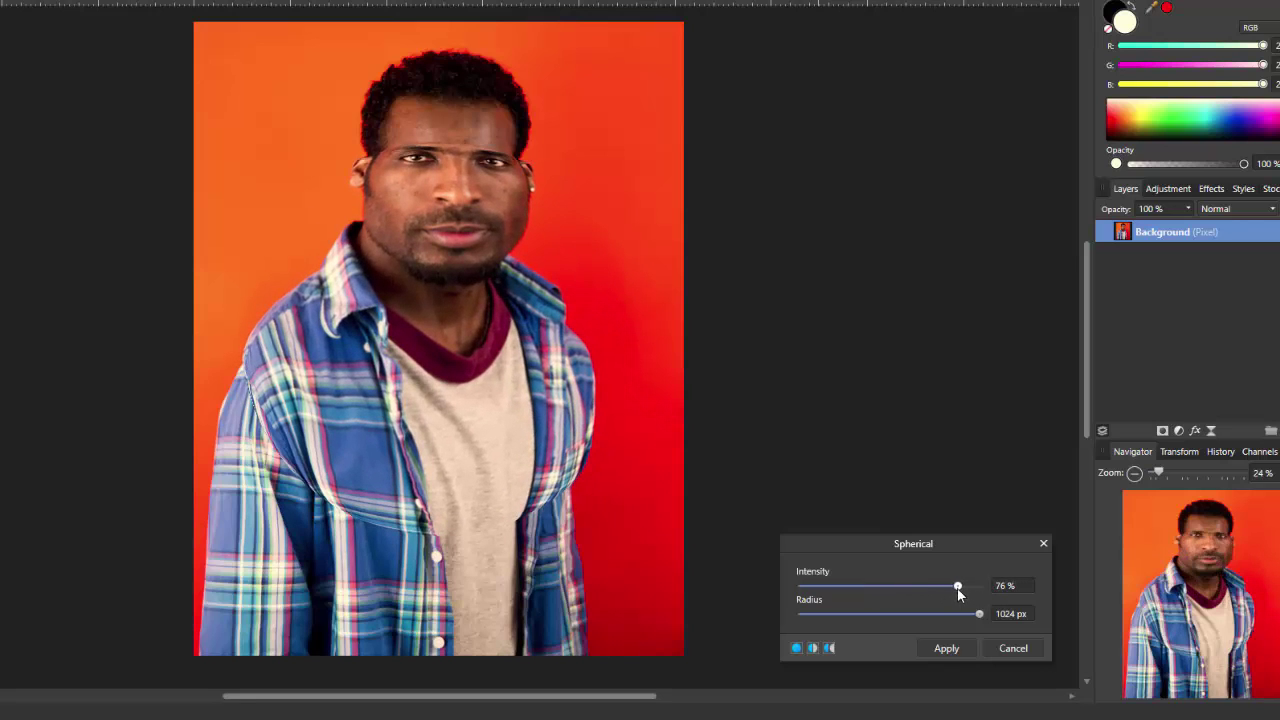
pyautogui.moveTo(450, 301); pyautogui.dragTo(409, 219)
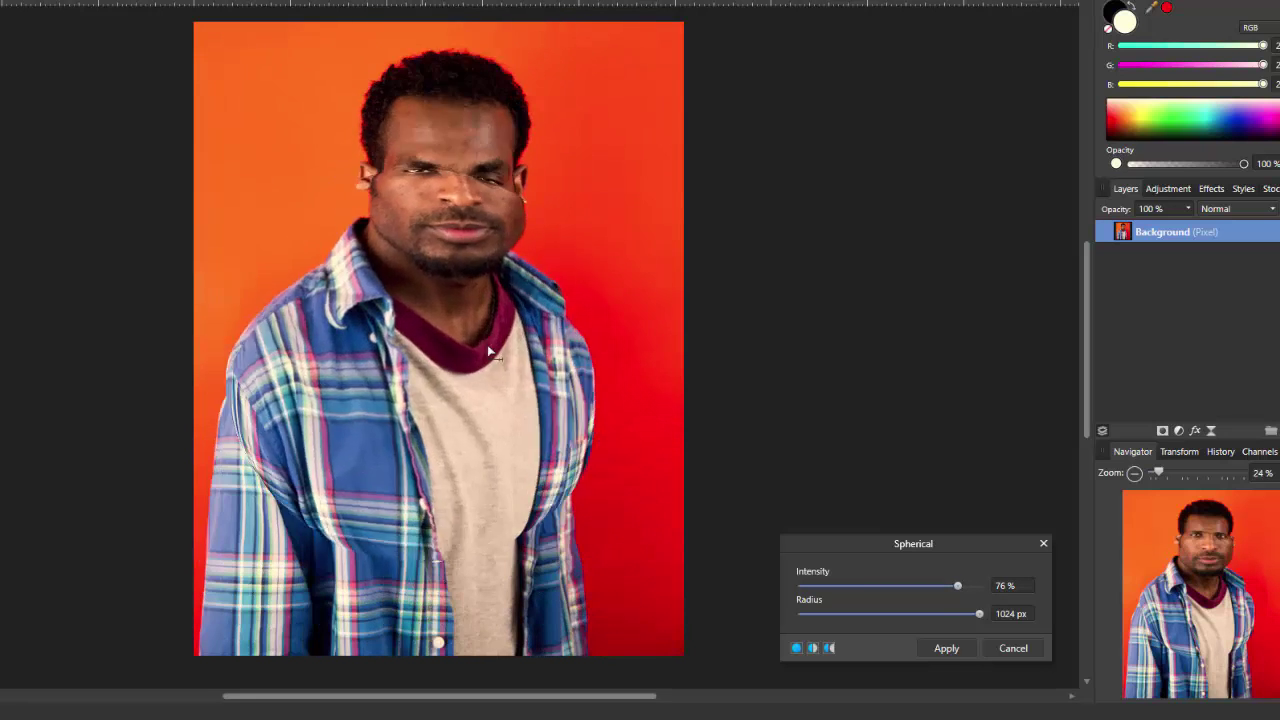
pyautogui.moveTo(503, 334); pyautogui.dragTo(456, 364)
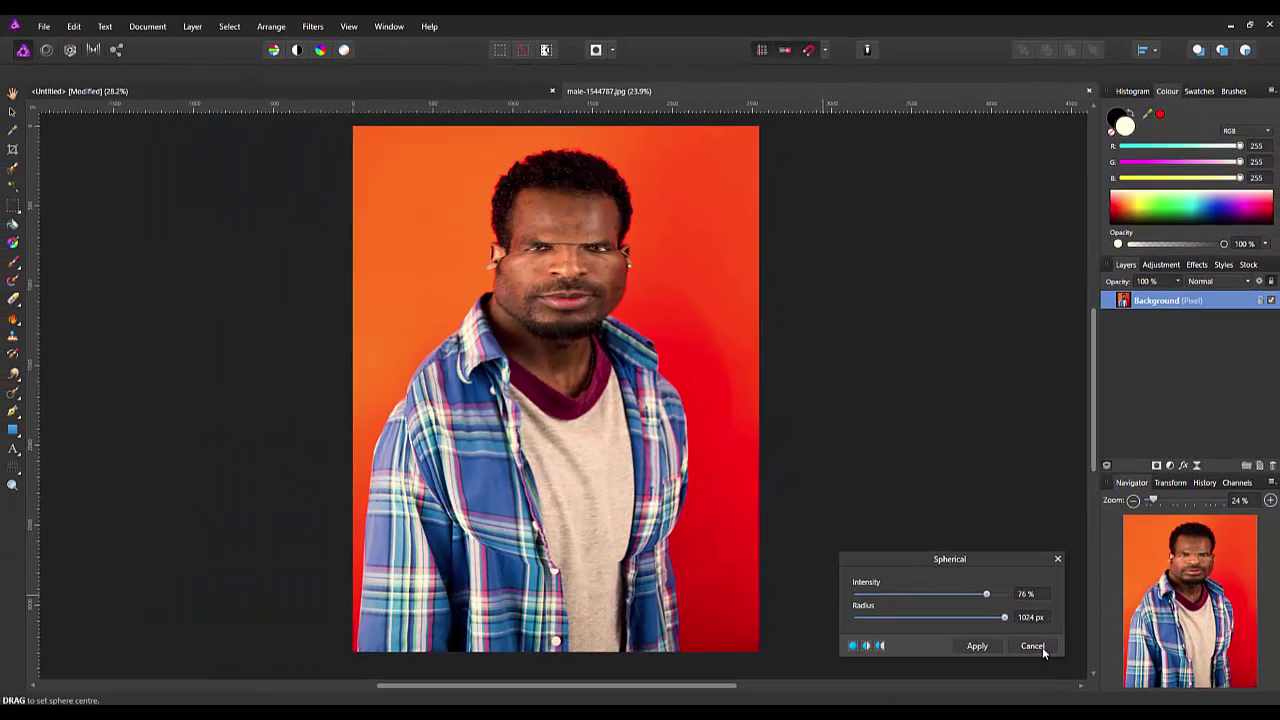
pyautogui.click(1033, 646)
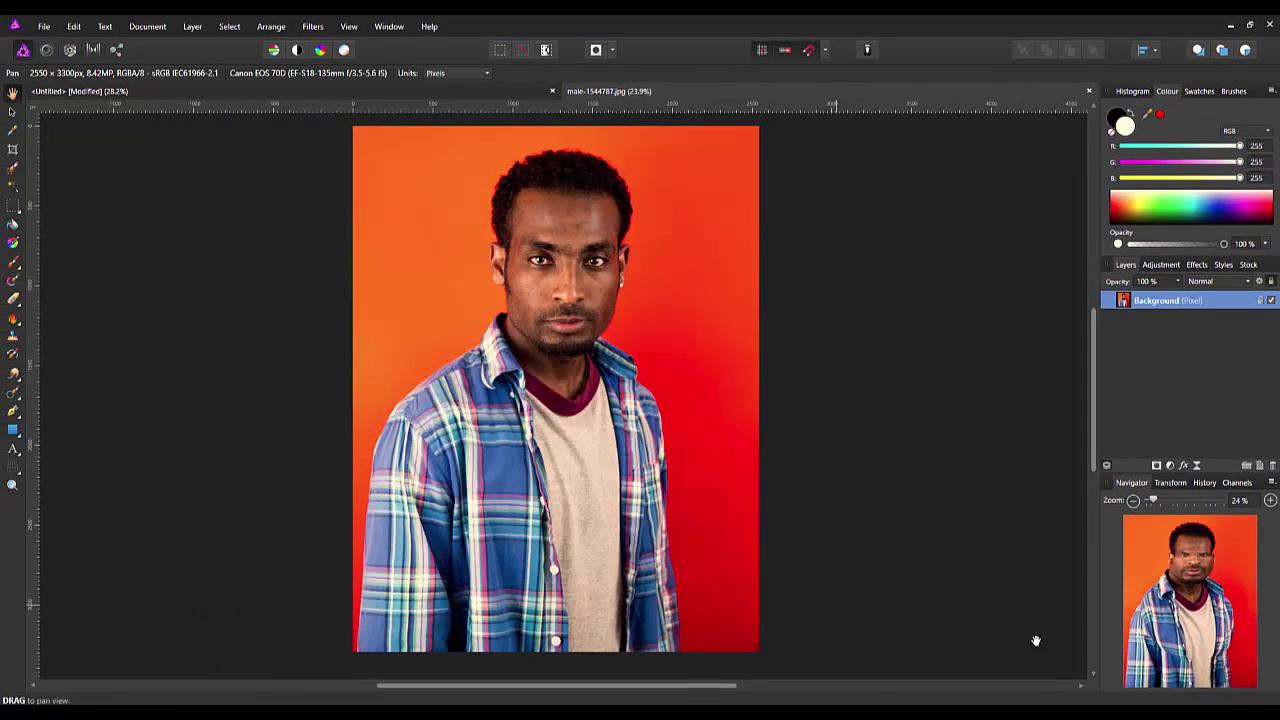
# - Preview the Ripple distortion with intensity raised to about 194
pyautogui.click(315, 27)
pyautogui.moveTo(335, 63)
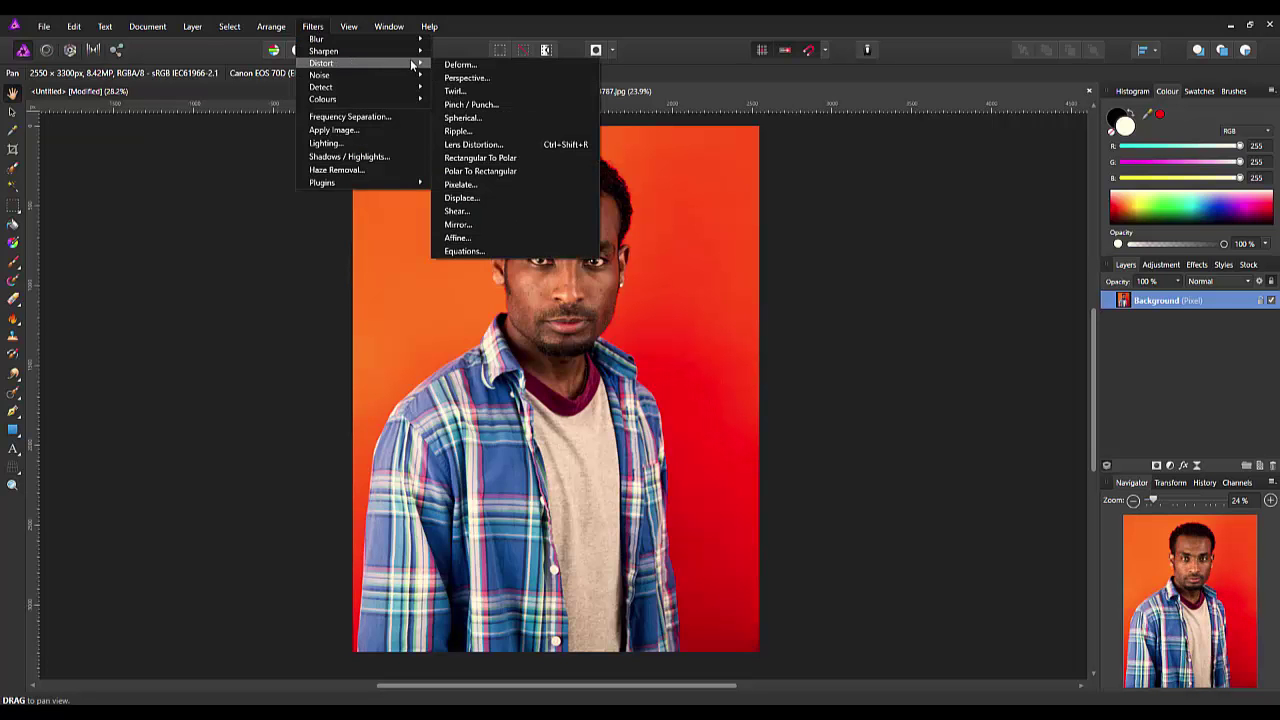
pyautogui.click(476, 130)
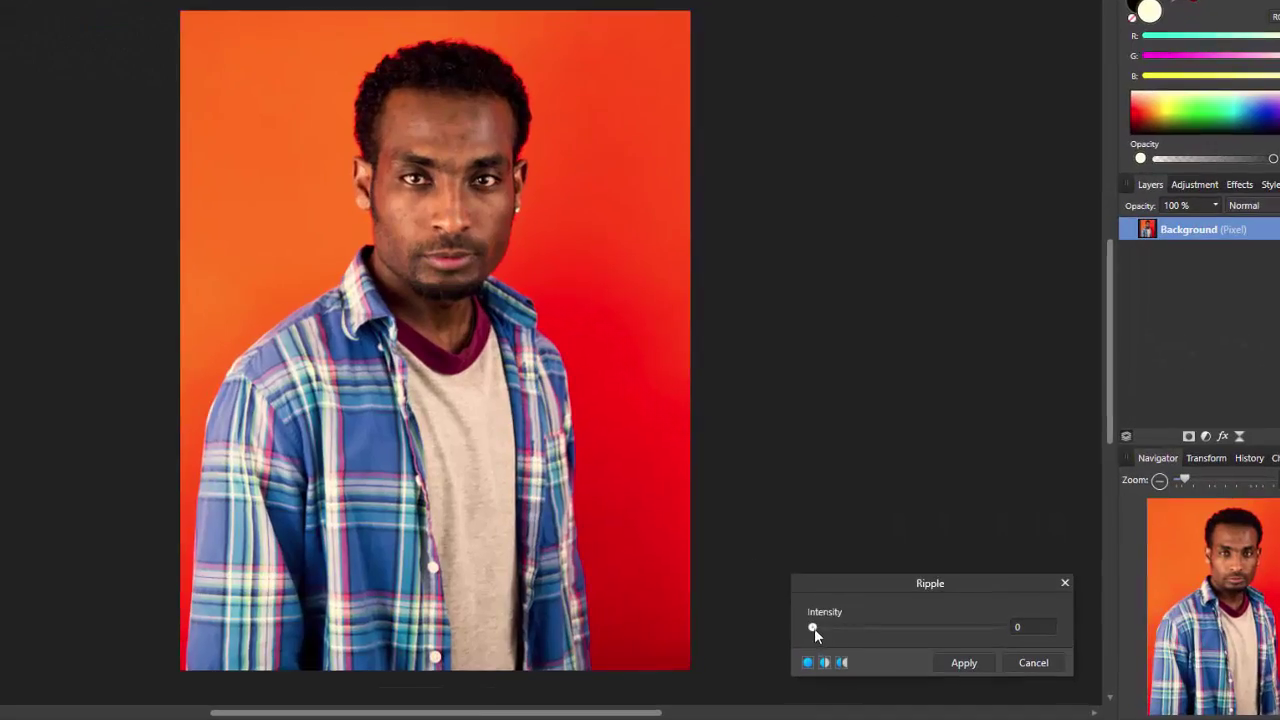
pyautogui.moveTo(814, 628); pyautogui.dragTo(884, 630)
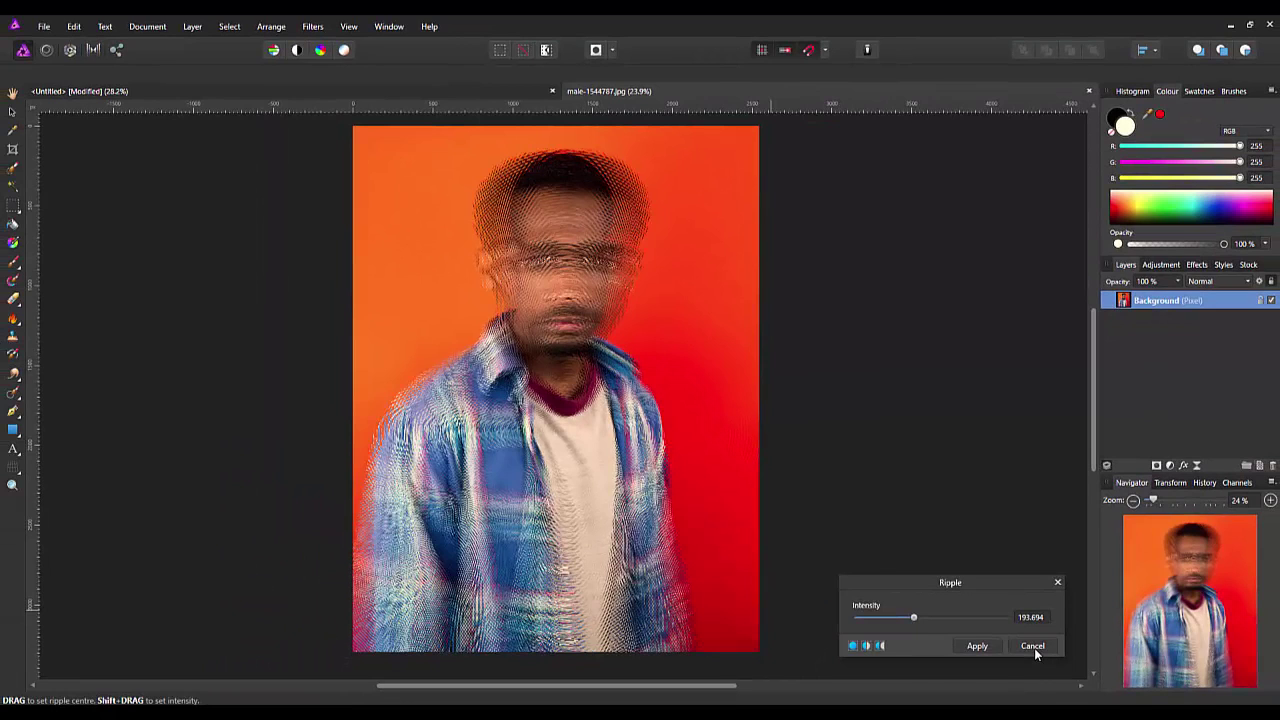
# - Discard the ripple and start the Lens Distortion filter
pyautogui.click(1032, 646)
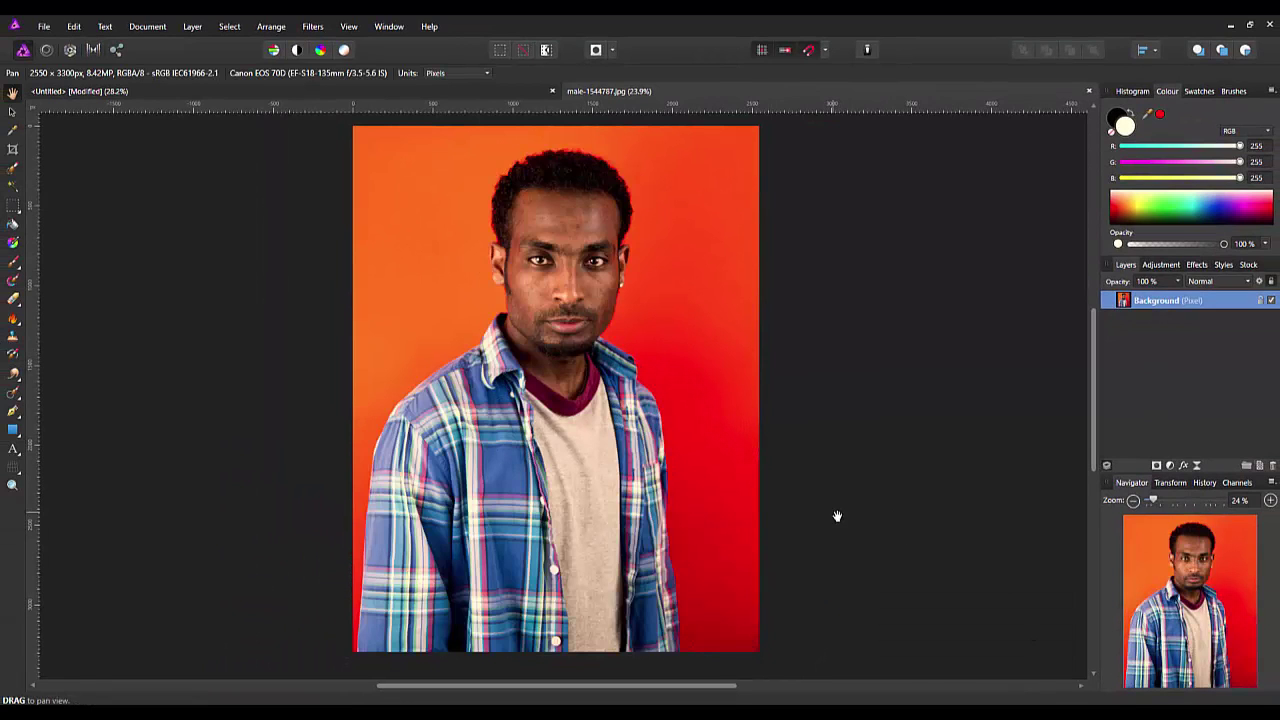
pyautogui.click(313, 26)
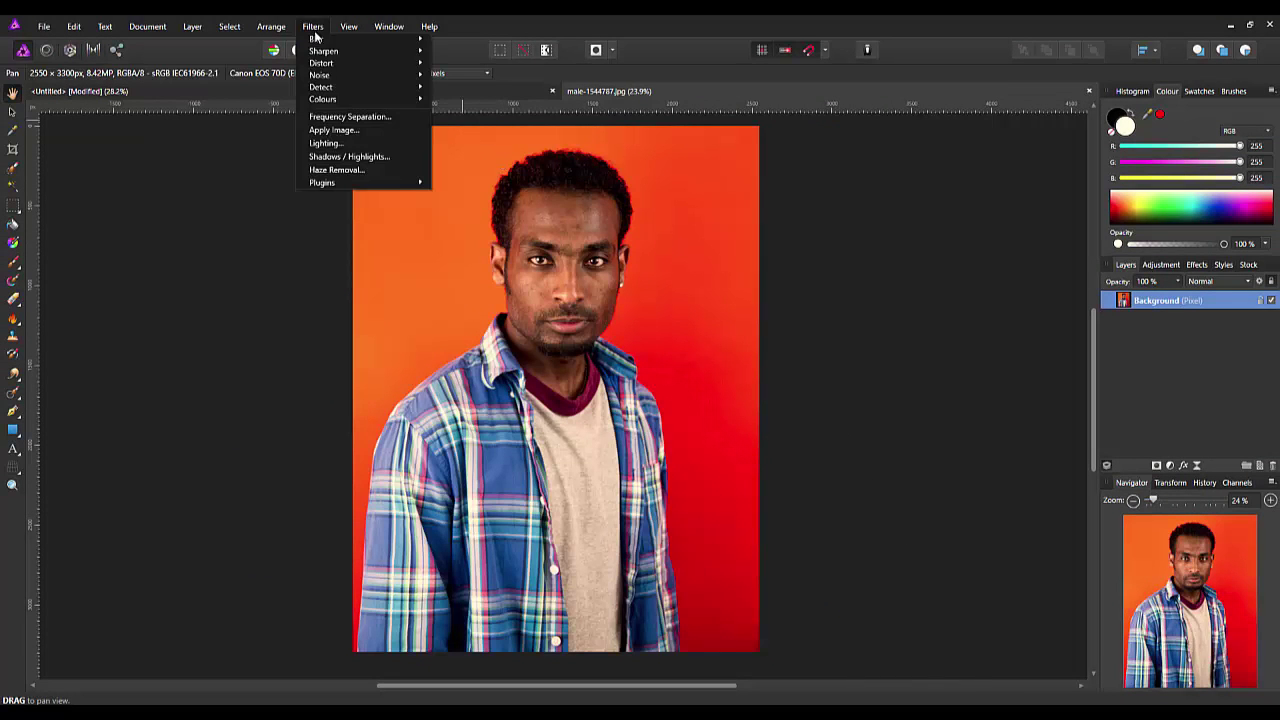
pyautogui.moveTo(394, 65)
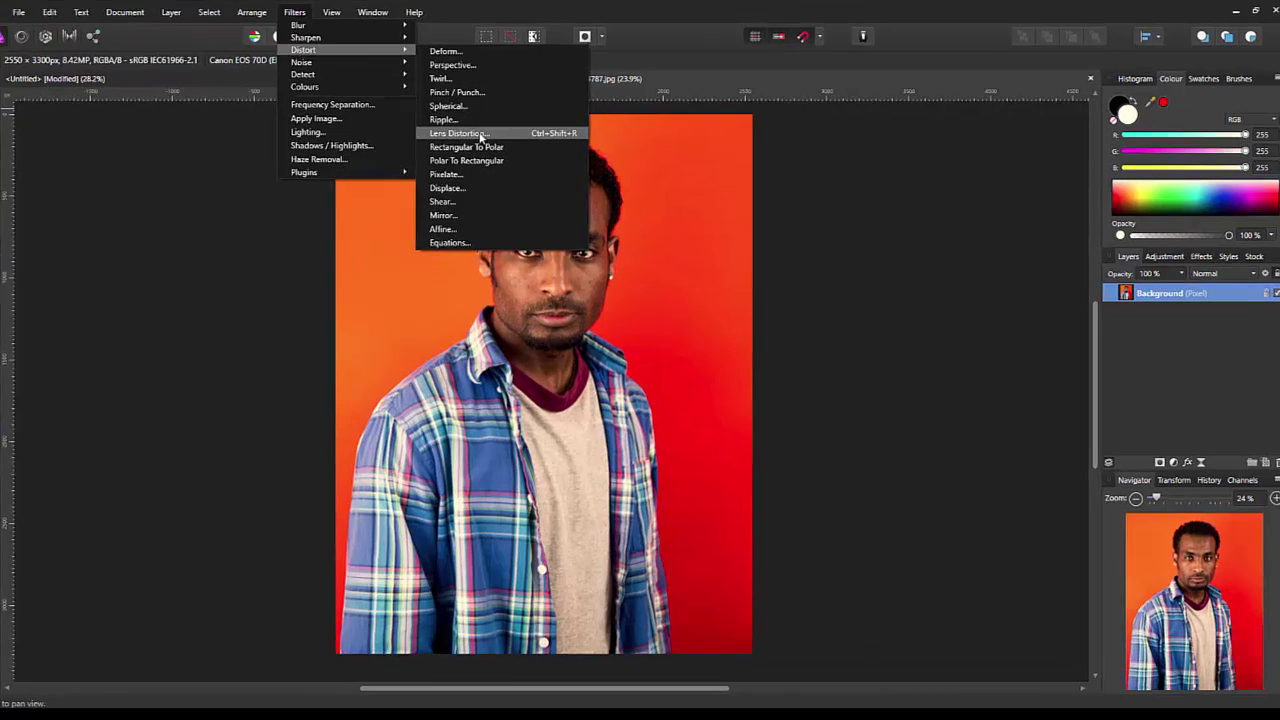
pyautogui.click(481, 135)
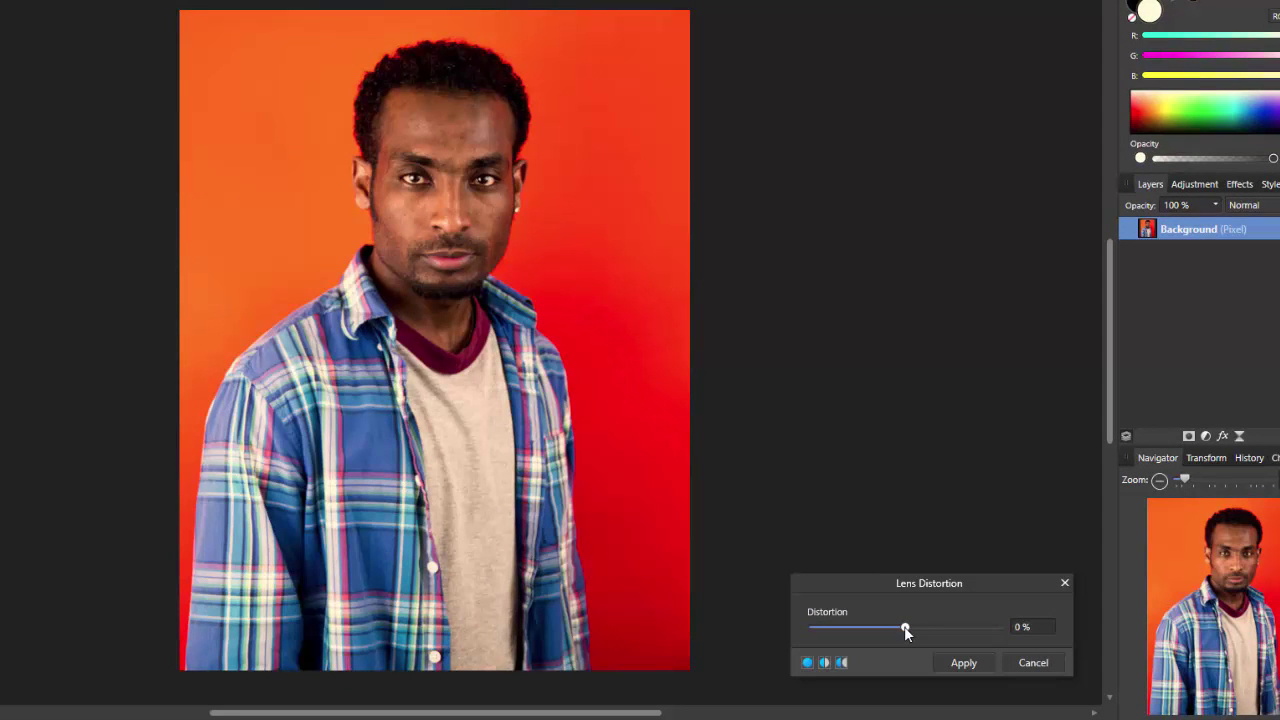
# - Preview Lens Distortion at −71 % with its centre moved, then cancel it
pyautogui.moveTo(904, 626)
pyautogui.mouseDown()
pyautogui.moveTo(1000, 630)
pyautogui.moveTo(808, 632)
pyautogui.moveTo(967, 624)
pyautogui.moveTo(886, 622)
pyautogui.moveTo(900, 627)
pyautogui.mouseUp()
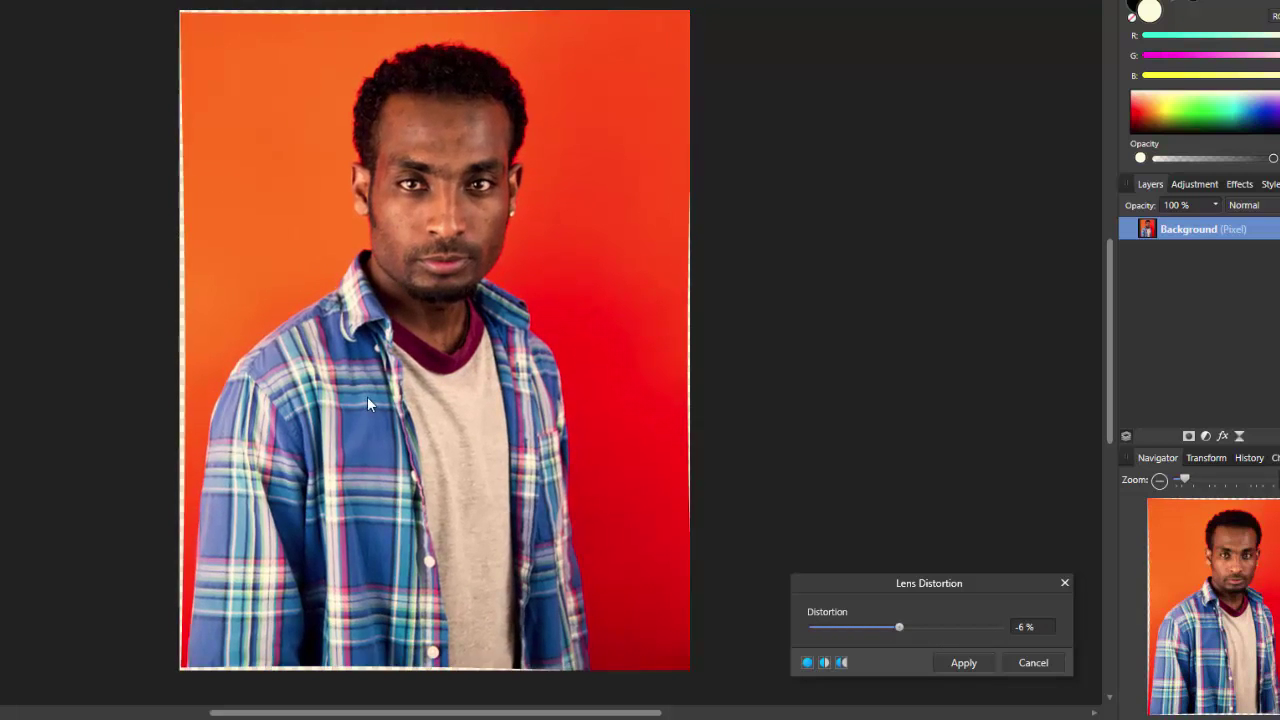
pyautogui.moveTo(899, 626); pyautogui.dragTo(838, 627)
pyautogui.moveTo(372, 317); pyautogui.dragTo(455, 305)
pyautogui.click(1031, 663)
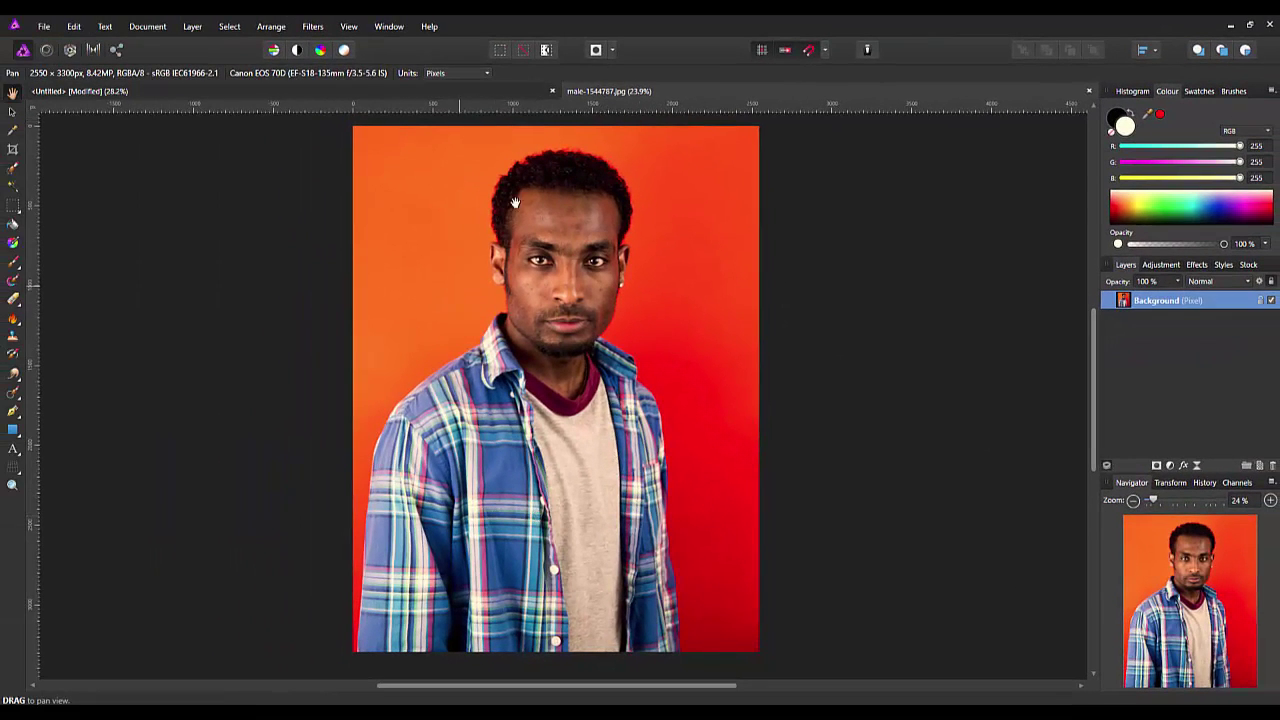
pyautogui.click(380, 93)
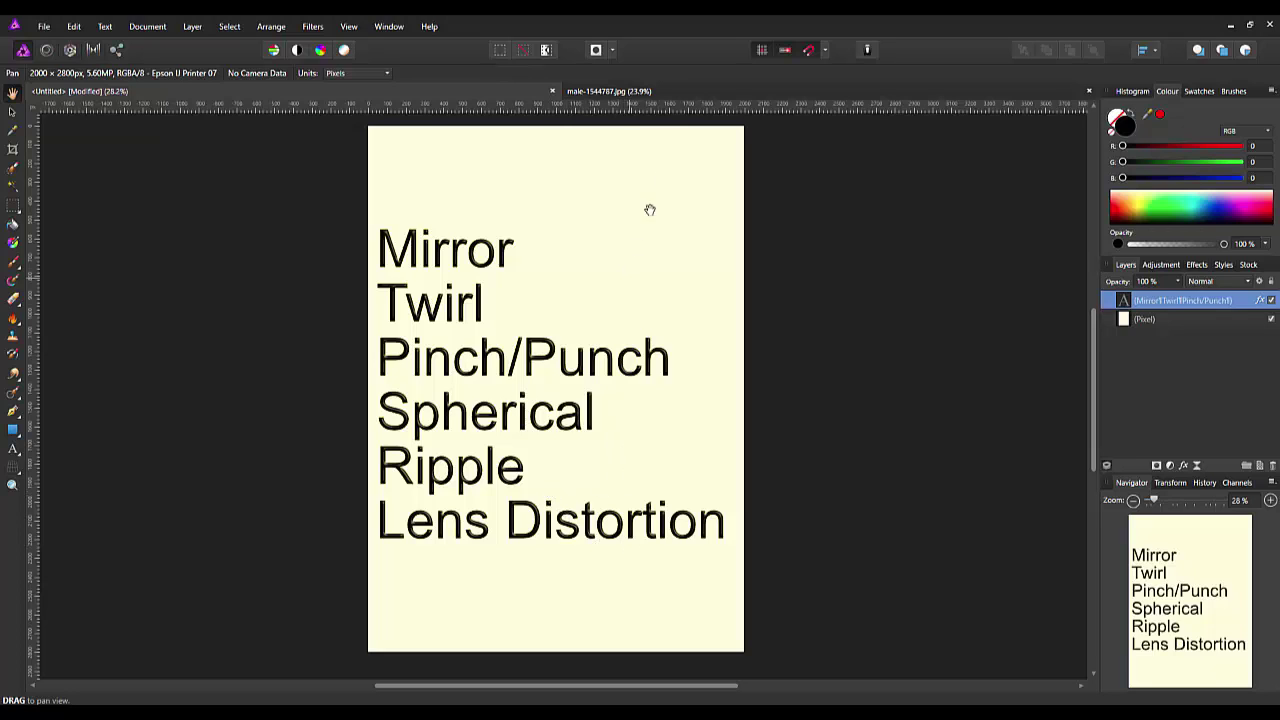
pyautogui.click(788, 90)
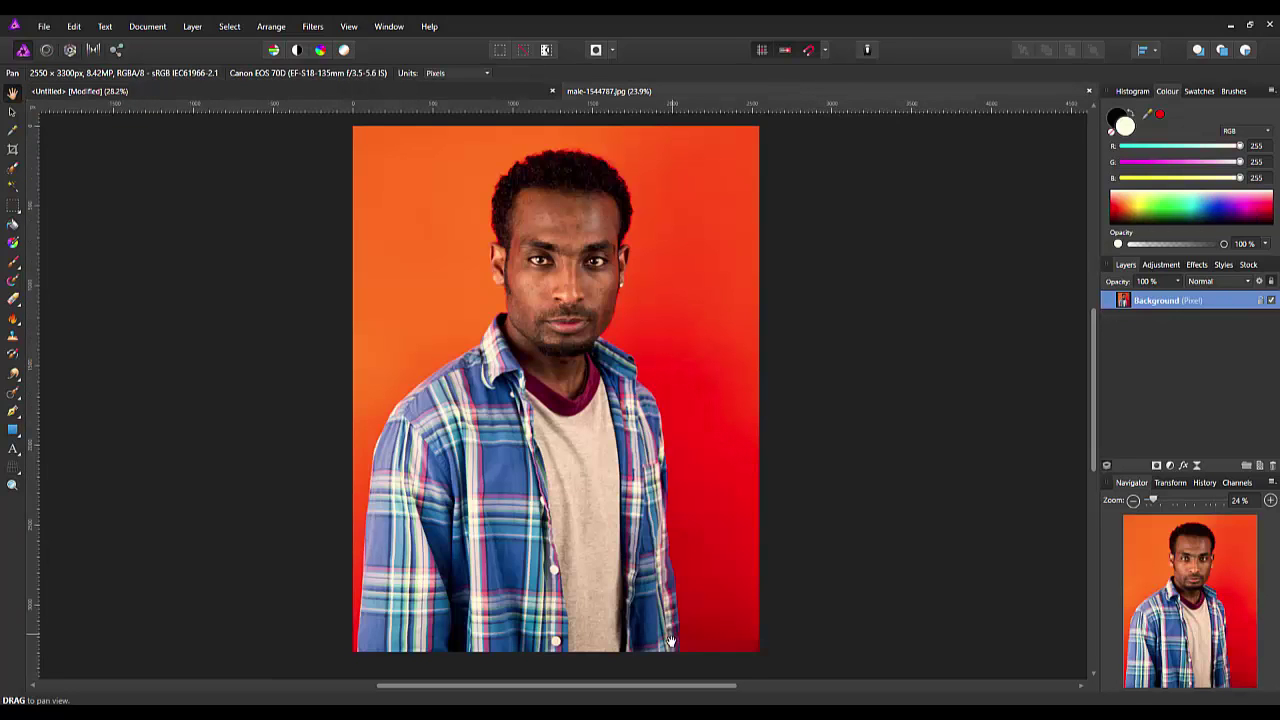